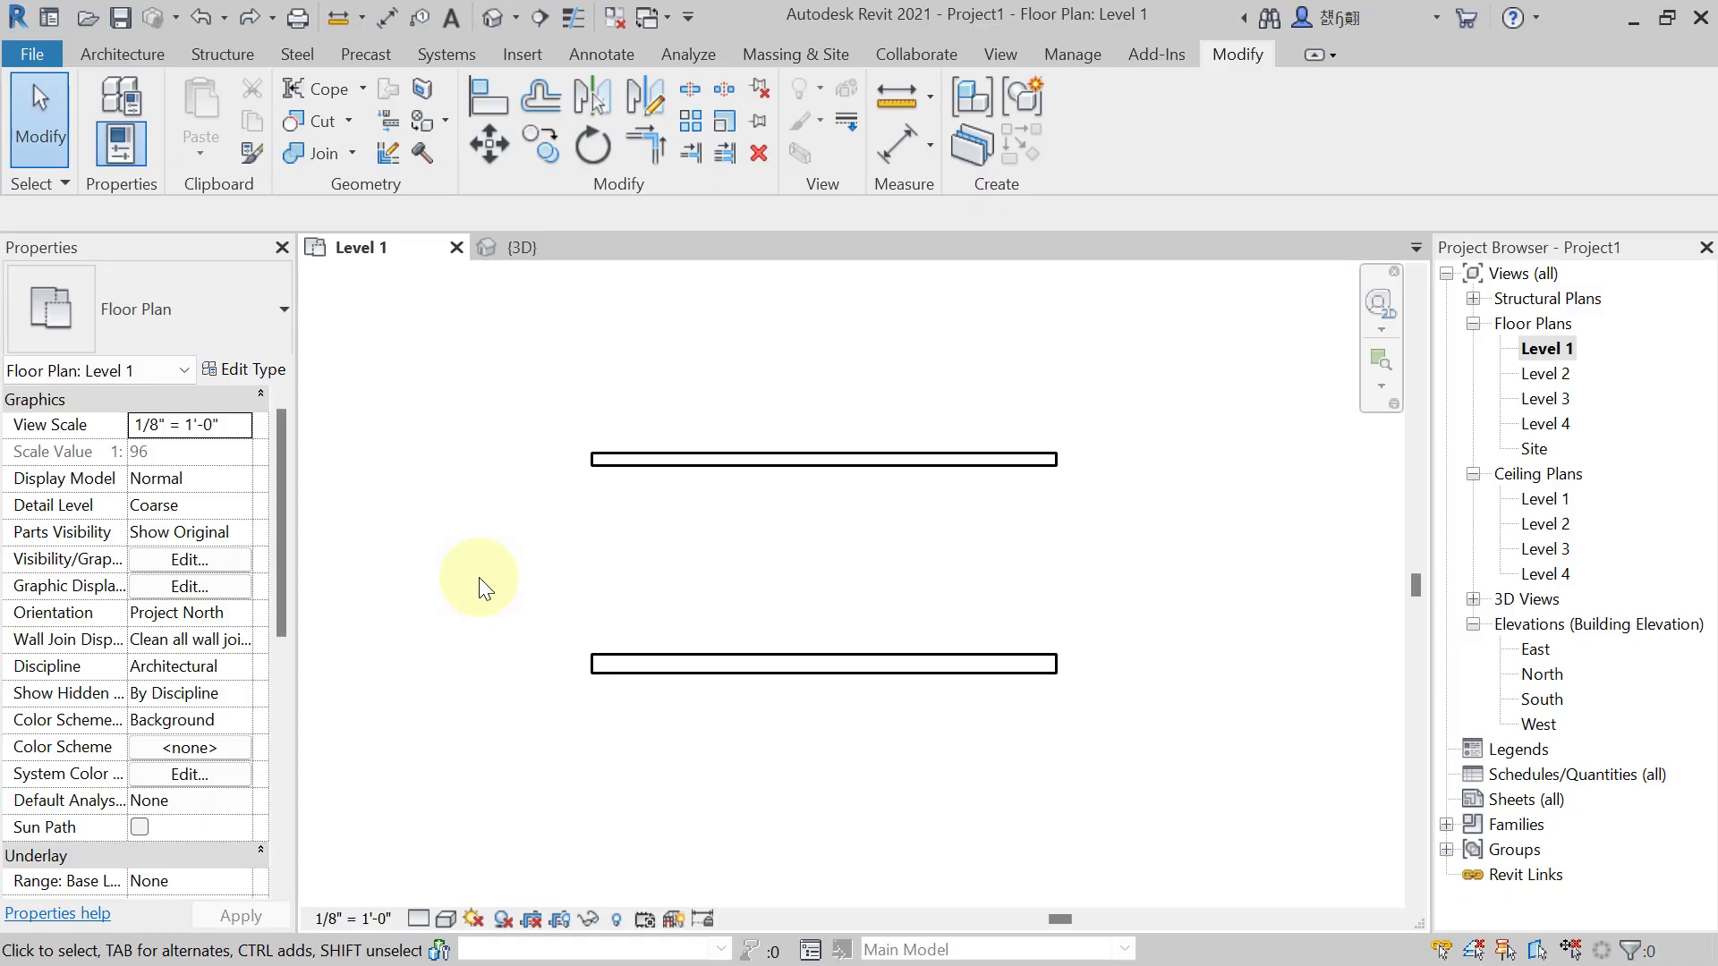
# - Dimension the thickness of the upper wall with an aligned dimension placed beyond its left end
pyautogui.press('d')
pyautogui.press('i')
pyautogui.click(615, 466)
pyautogui.click(616, 454)
pyautogui.click(545, 462)
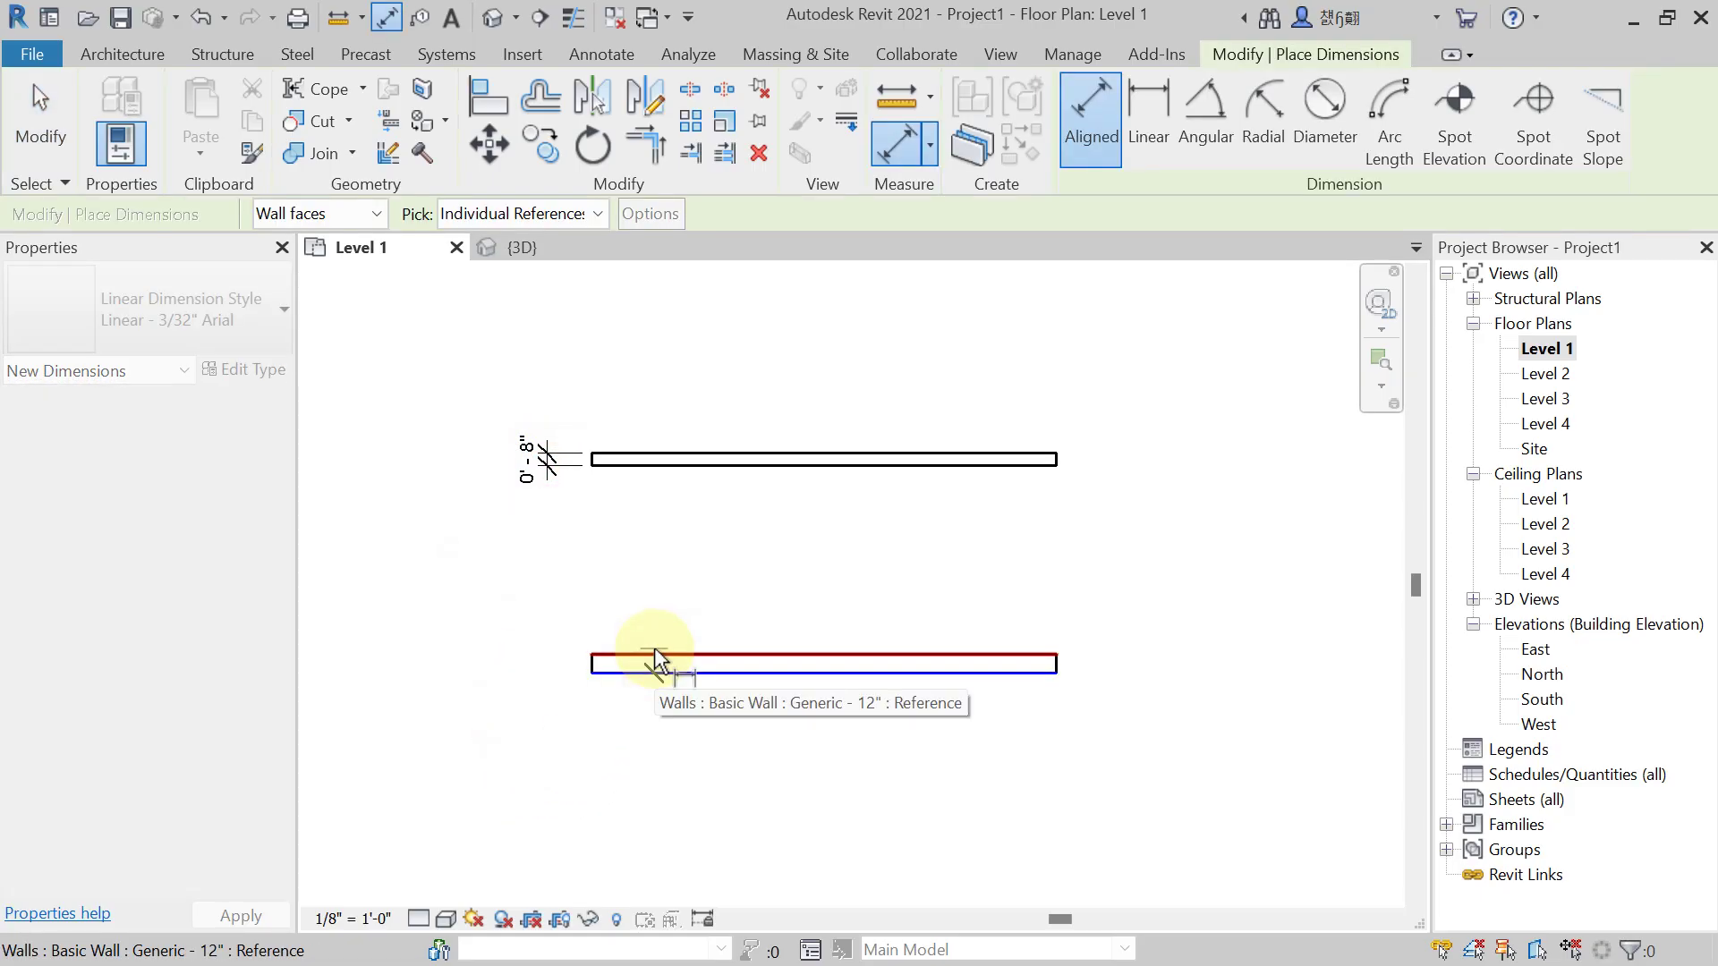
# - Dimension the thickness of the lower Generic - 12" wall beyond its left end and finish dimensioning
pyautogui.click(653, 673)
pyautogui.click(626, 656)
pyautogui.click(560, 662)
pyautogui.scroll(1, 538, 770)
pyautogui.moveTo(540, 712); pyautogui.dragTo(517, 753, button='middle')
pyautogui.press('Escape')
pyautogui.moveTo(598, 573); pyautogui.dragTo(603, 569, button='middle')
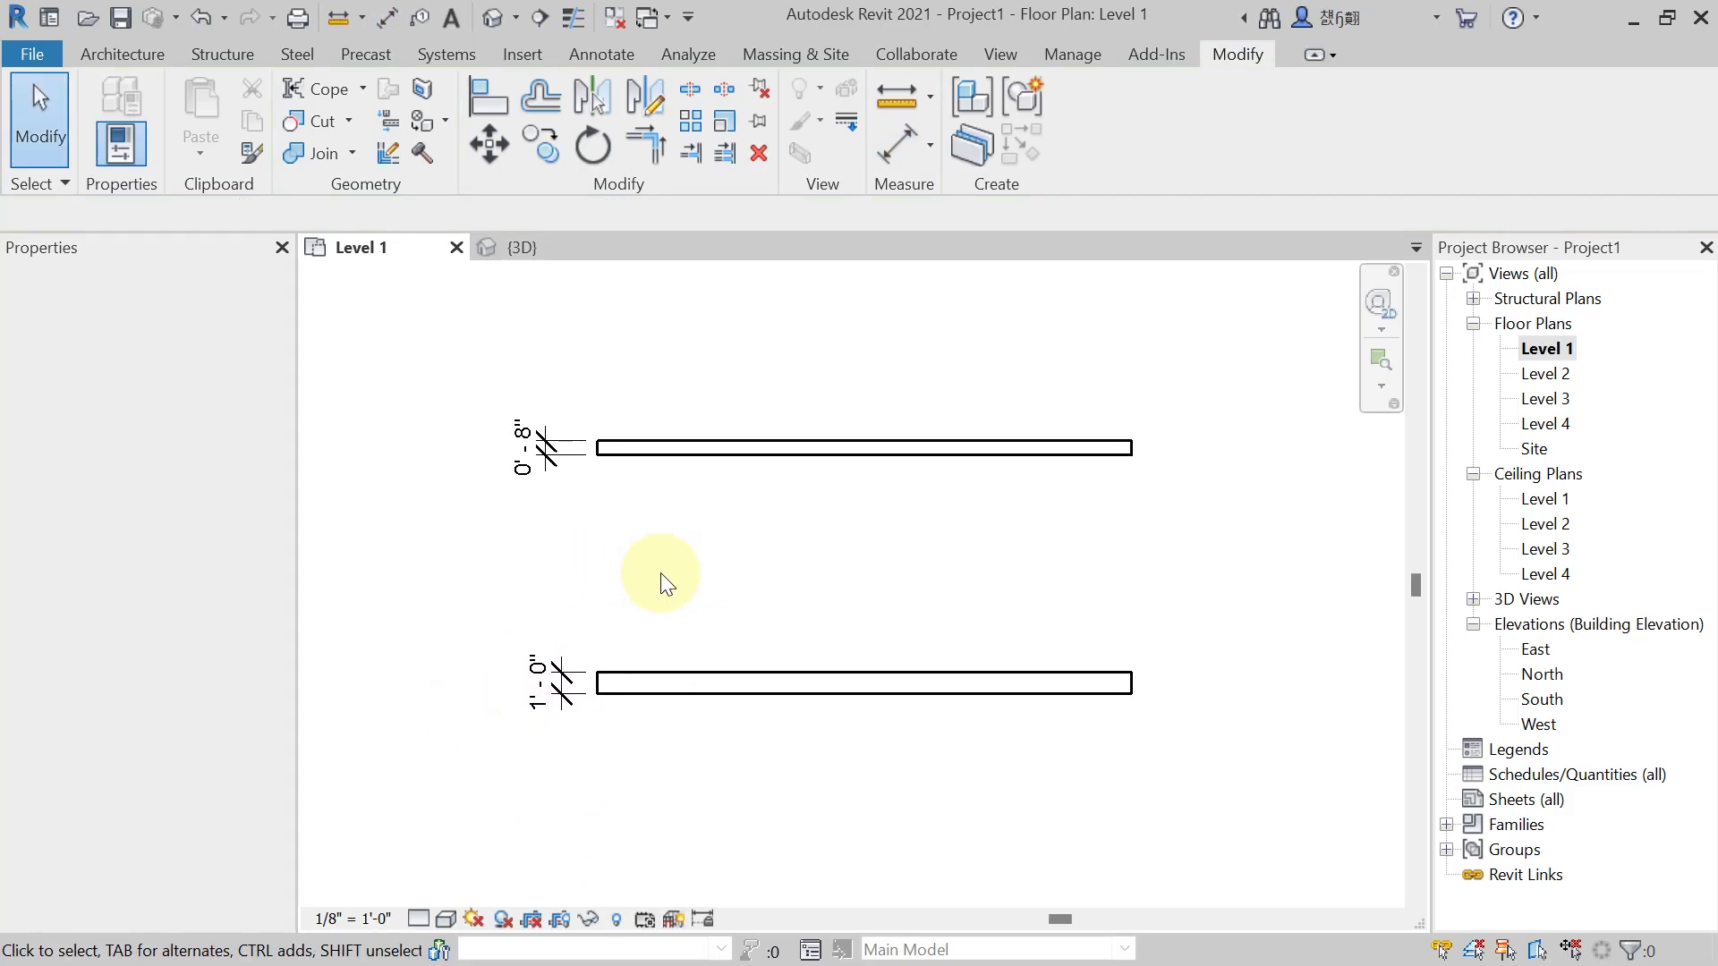
pyautogui.moveTo(626, 791); pyautogui.dragTo(577, 760, button='middle')
pyautogui.scroll(1, 545, 716)
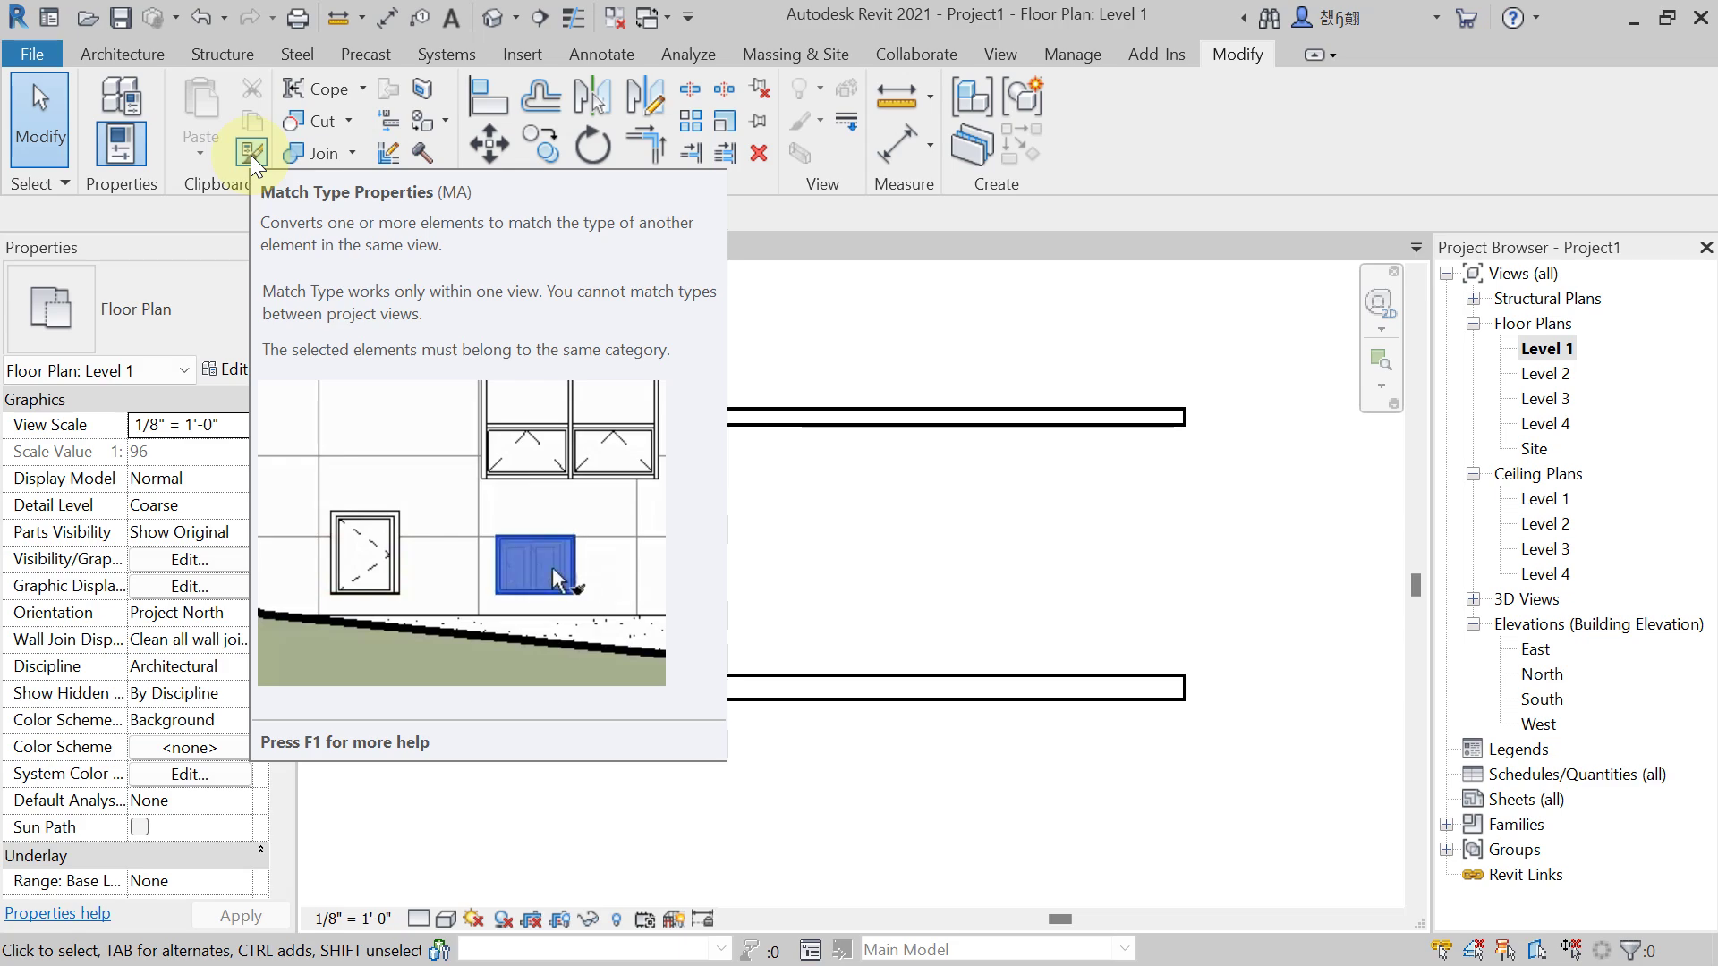
# - Use Match Type Properties to apply the lower wall's Generic - 12" type to the upper wall
pyautogui.click(251, 154)
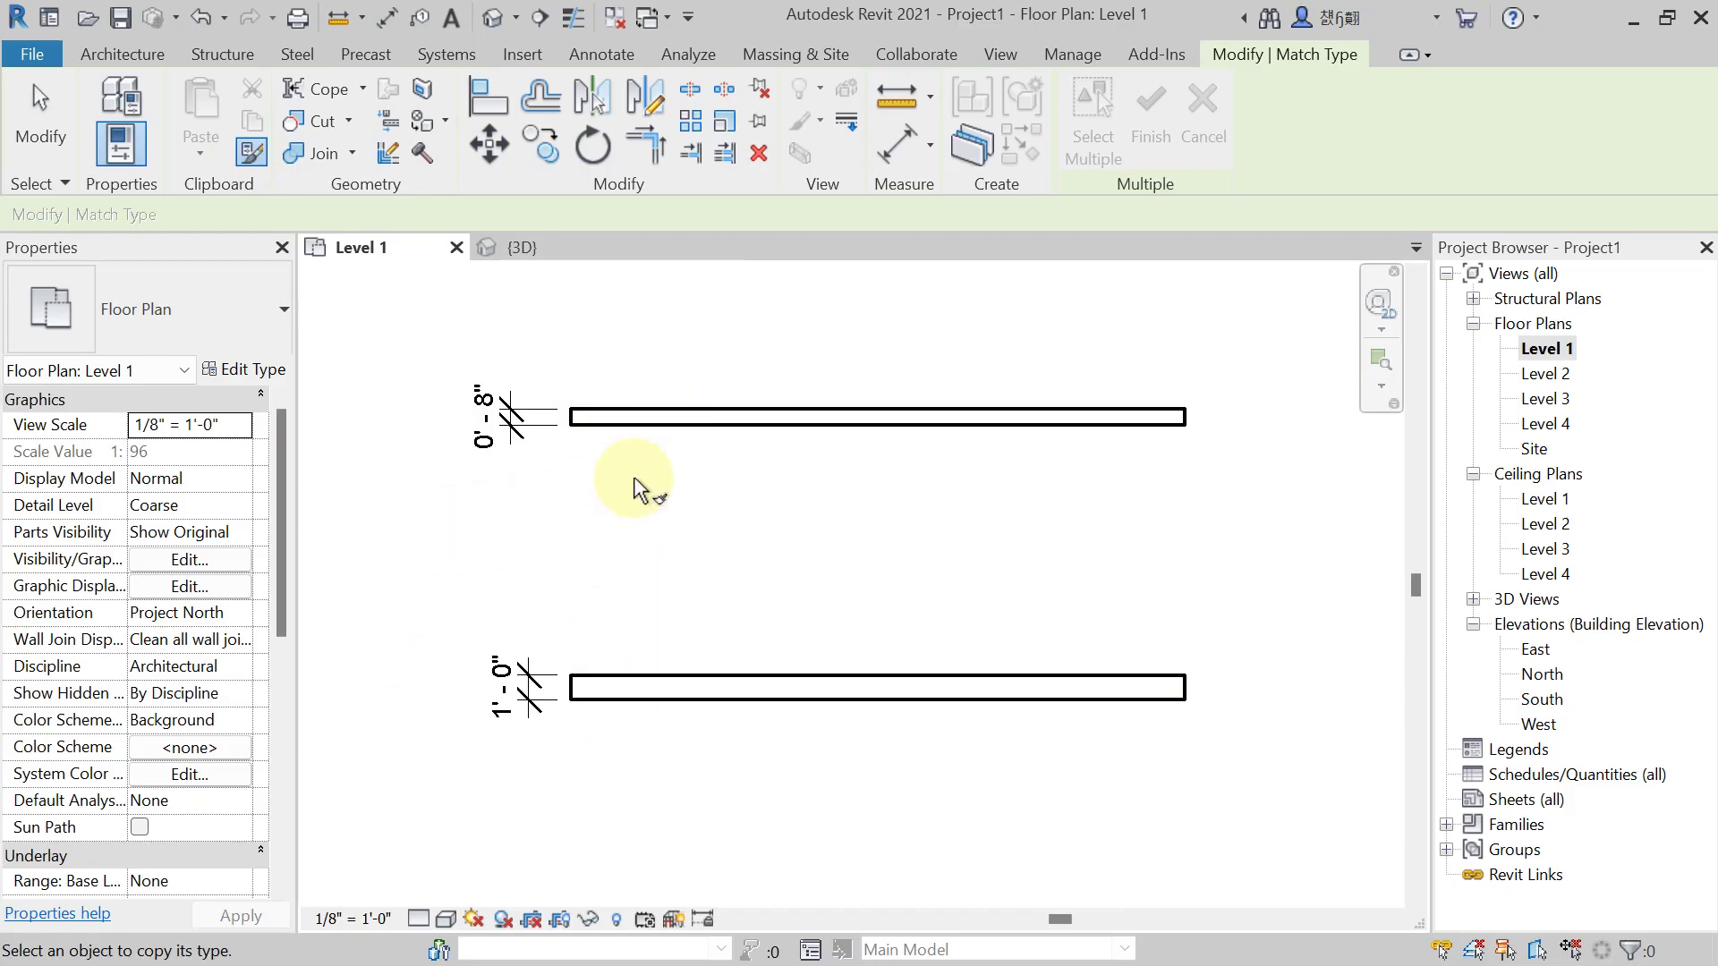
pyautogui.moveTo(717, 499); pyautogui.dragTo(660, 529, button='middle')
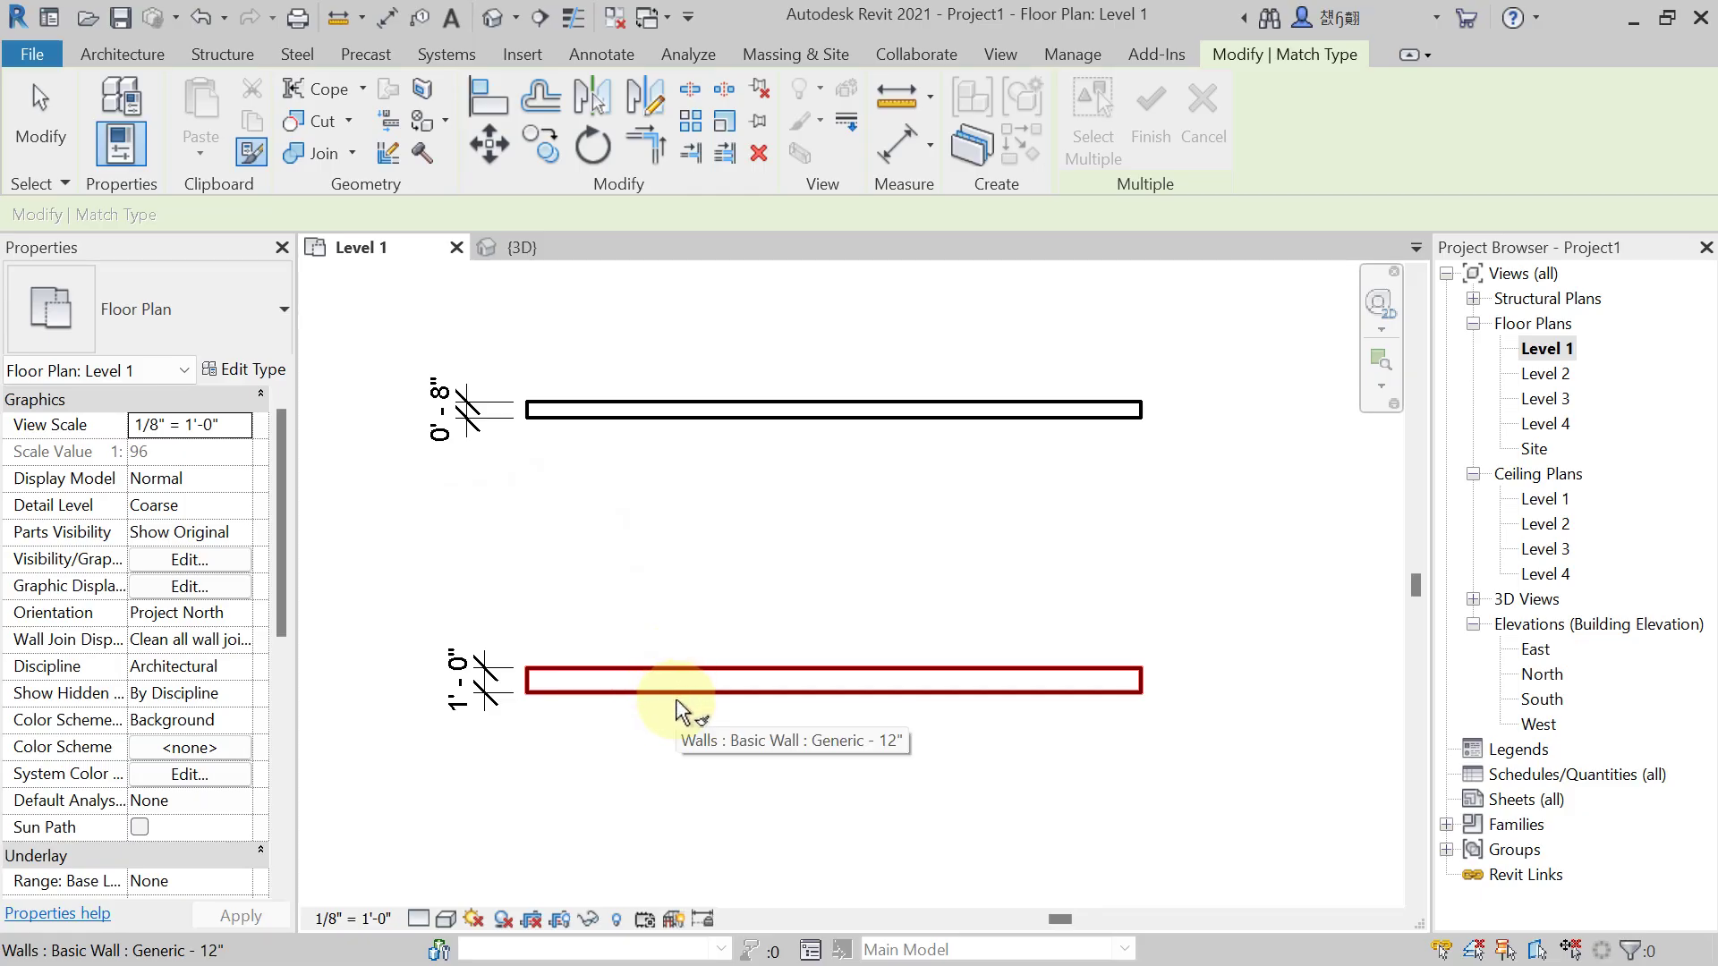
pyautogui.click(678, 711)
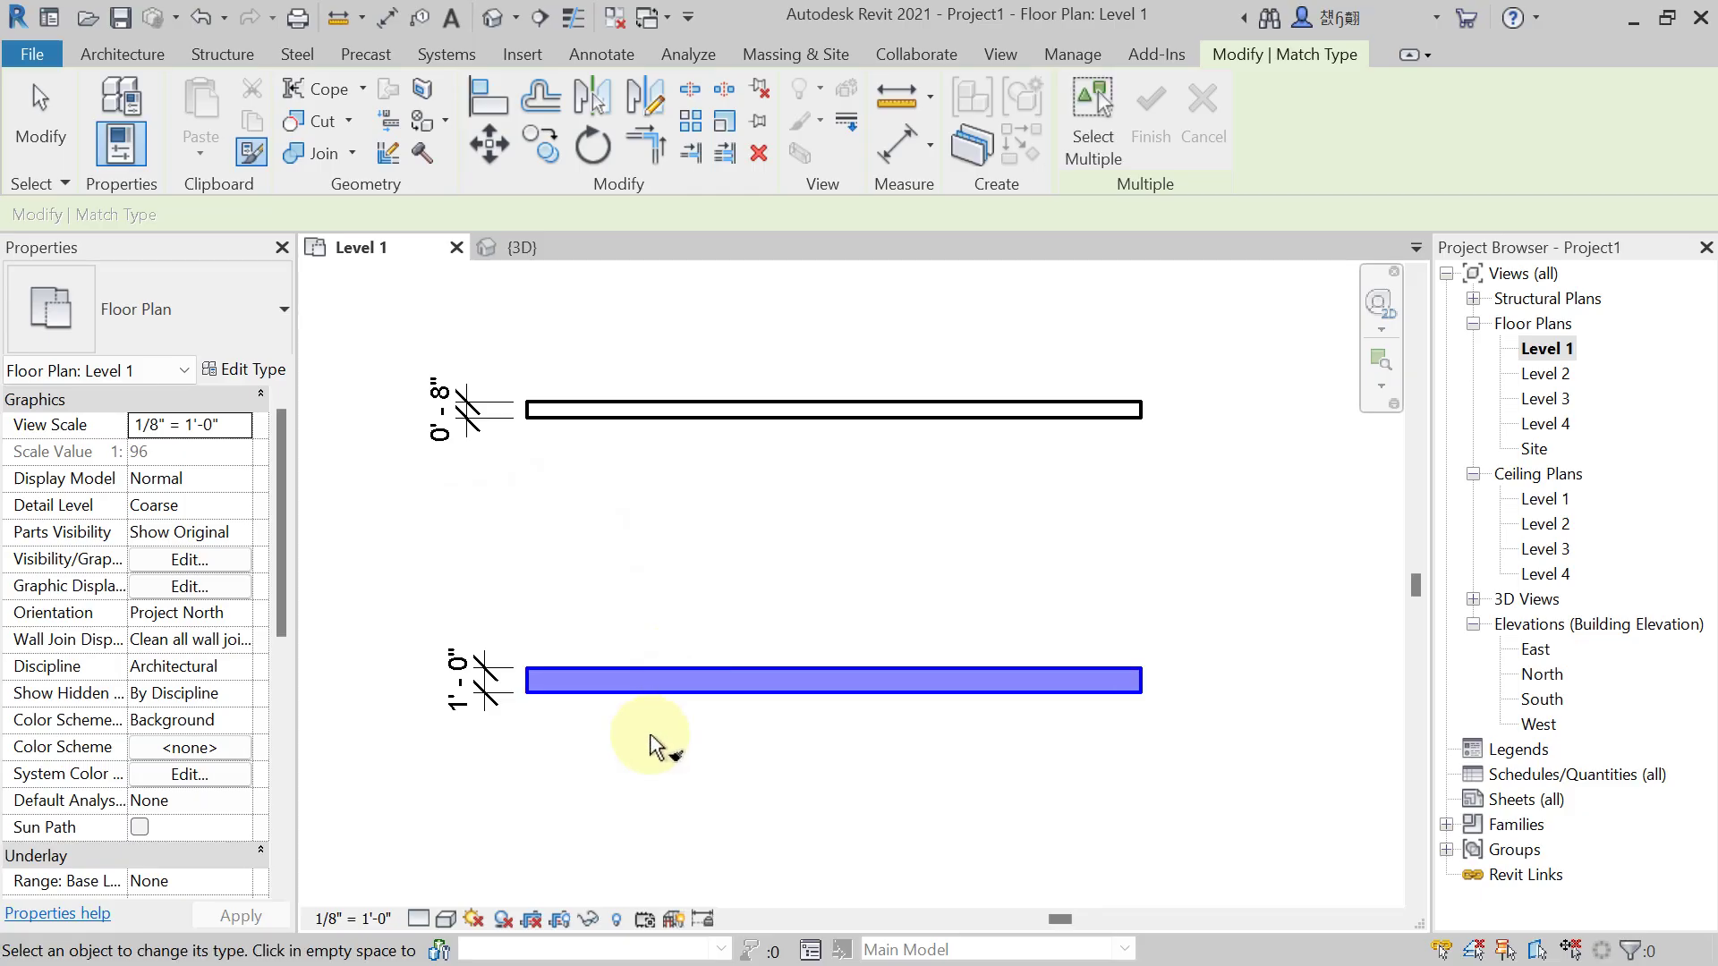
pyautogui.click(623, 436)
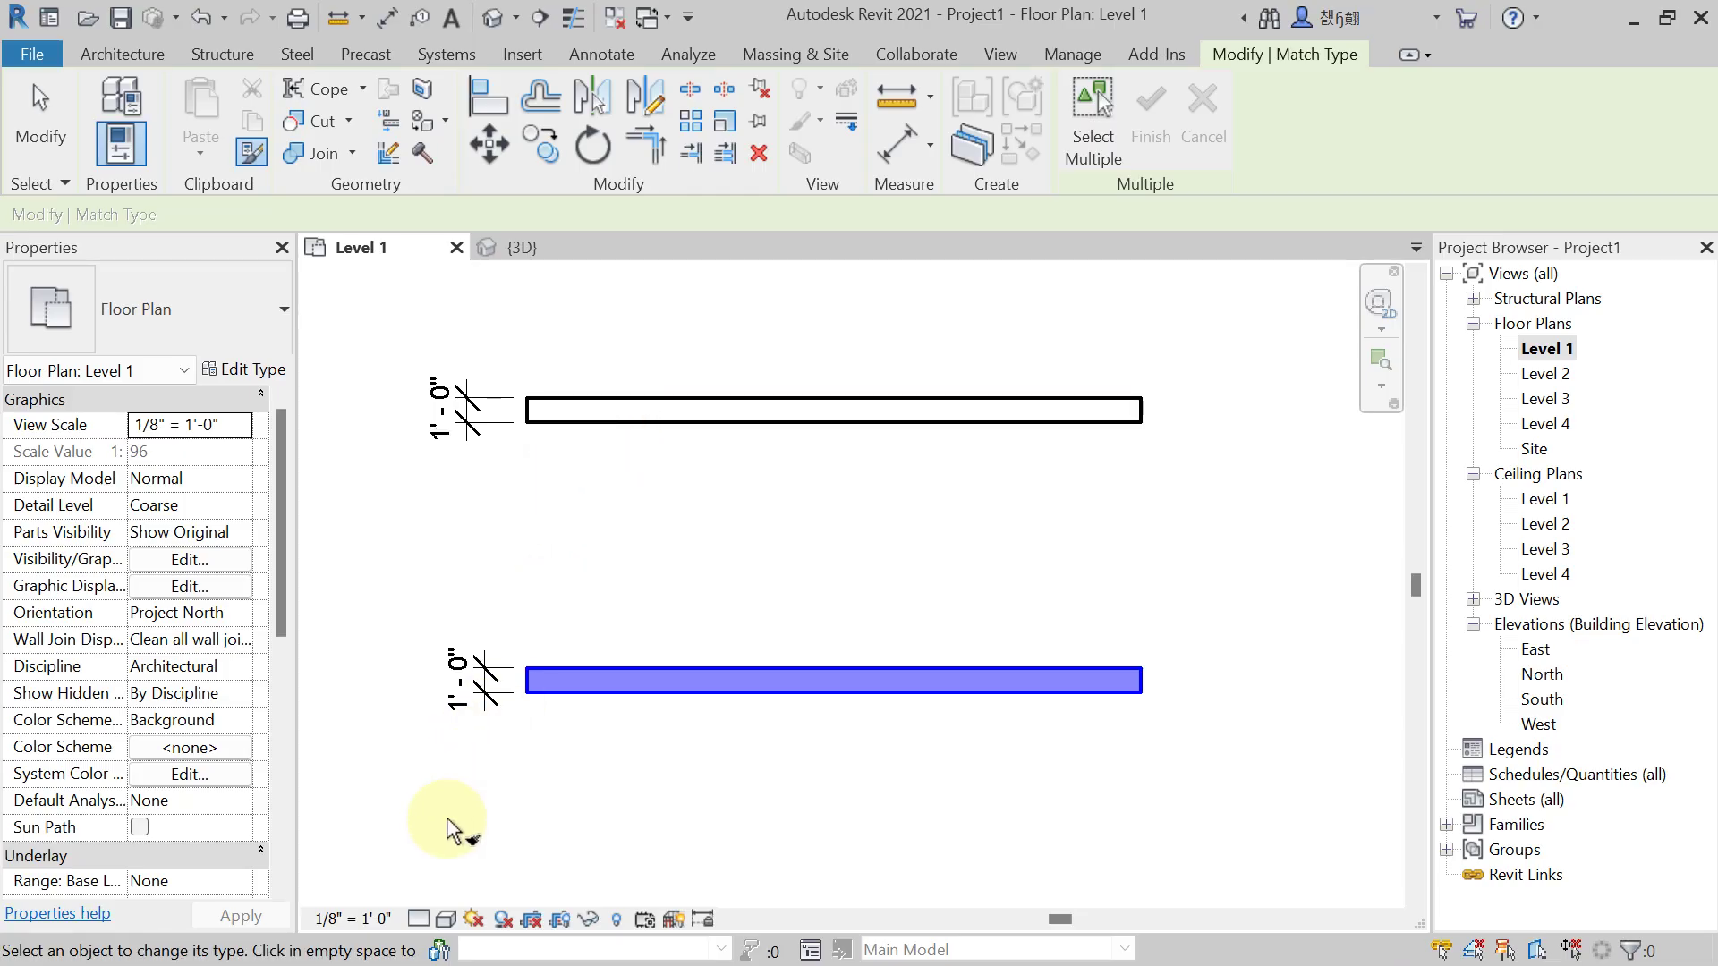
pyautogui.click(467, 749)
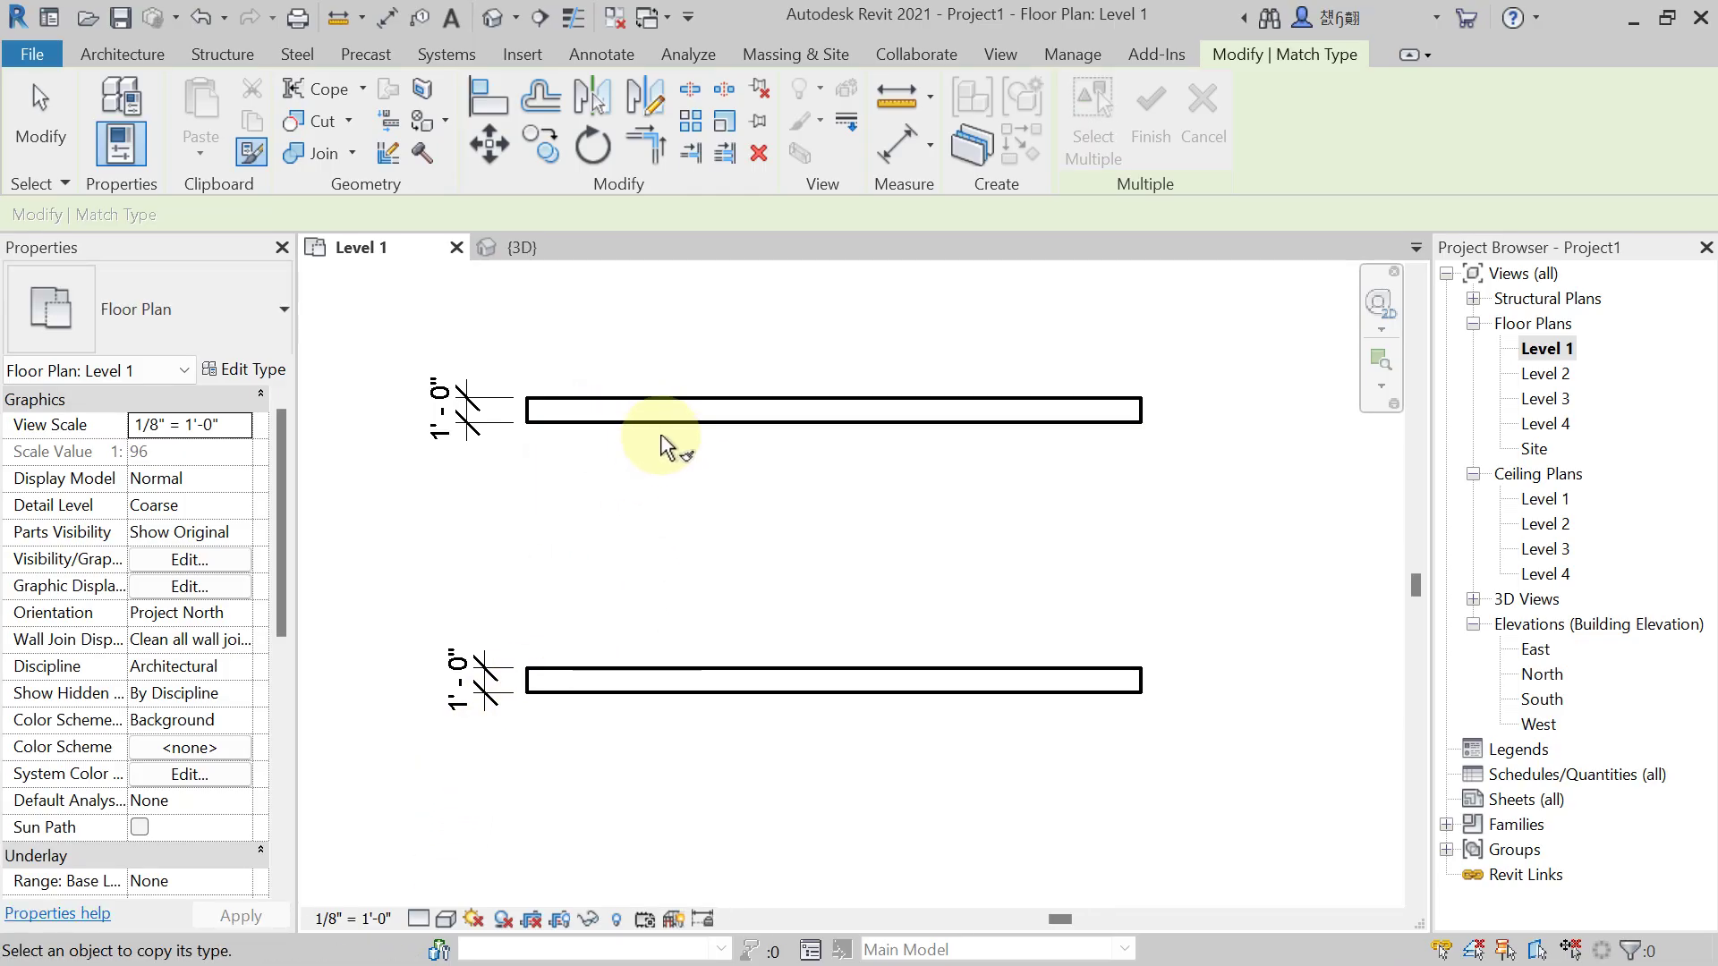
pyautogui.press('Escape')
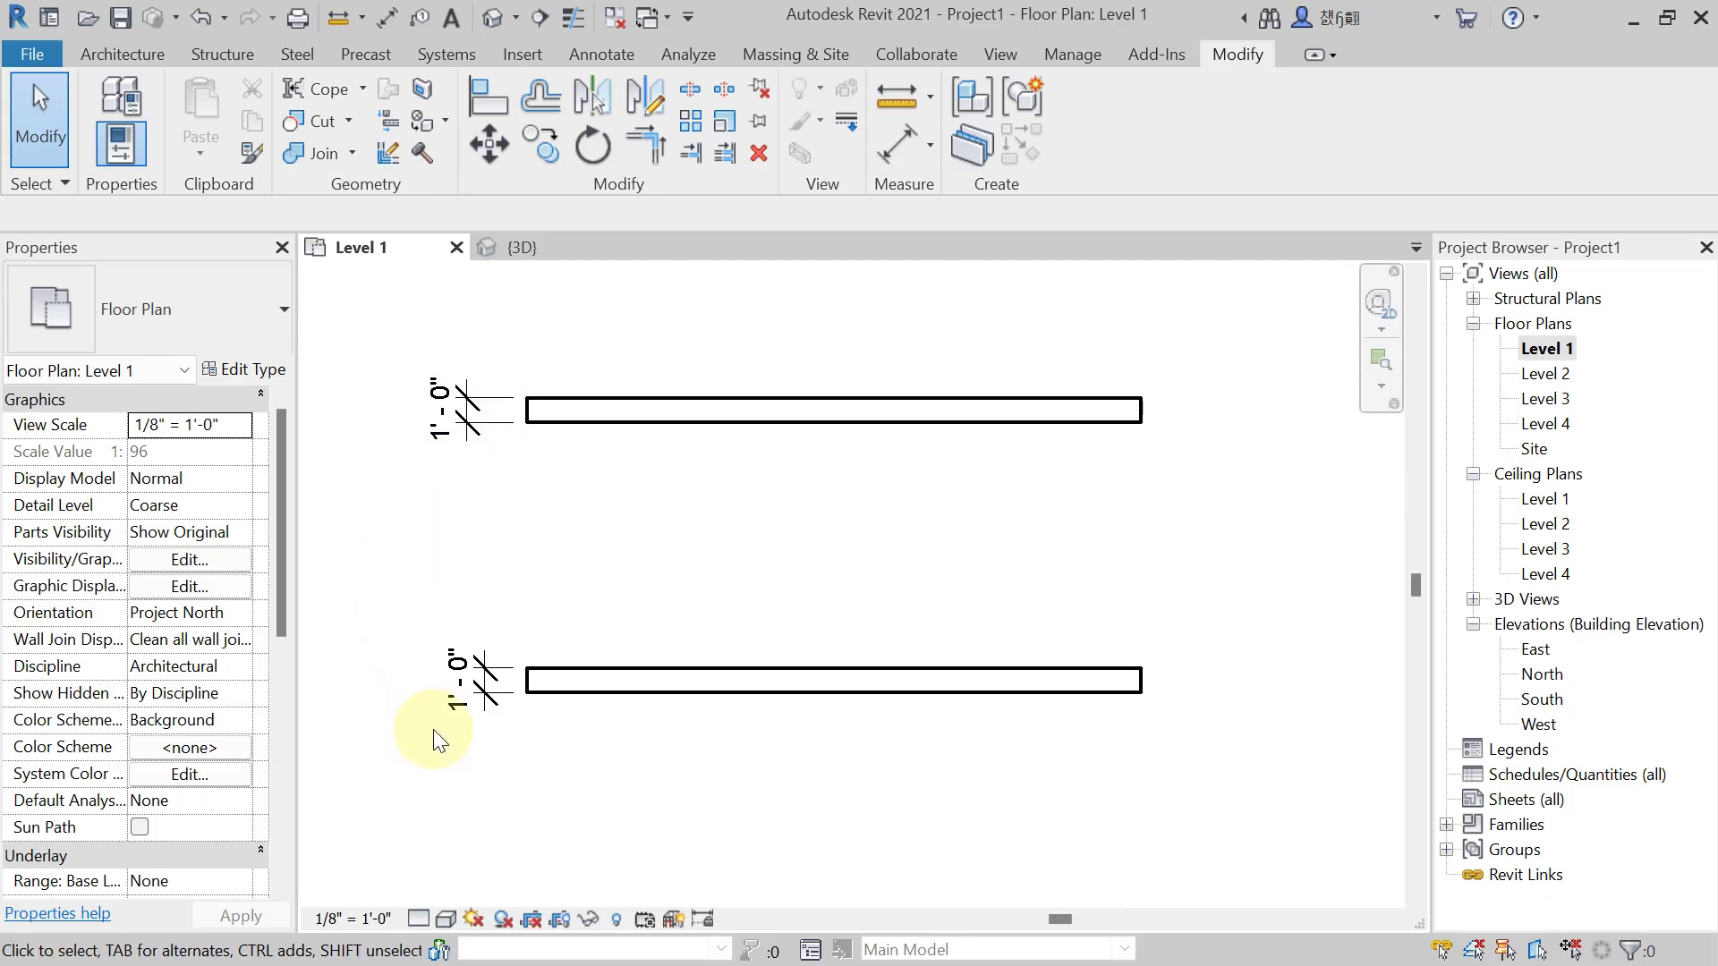
# - Draw a closed rectangular room of Generic - 12" walls, about 12' deep, in the empty area right of the two walls
pyautogui.scroll(-3, 493, 681)
pyautogui.moveTo(862, 624); pyautogui.dragTo(523, 609, button='middle')
pyautogui.moveTo(636, 597); pyautogui.dragTo(545, 595, button='middle')
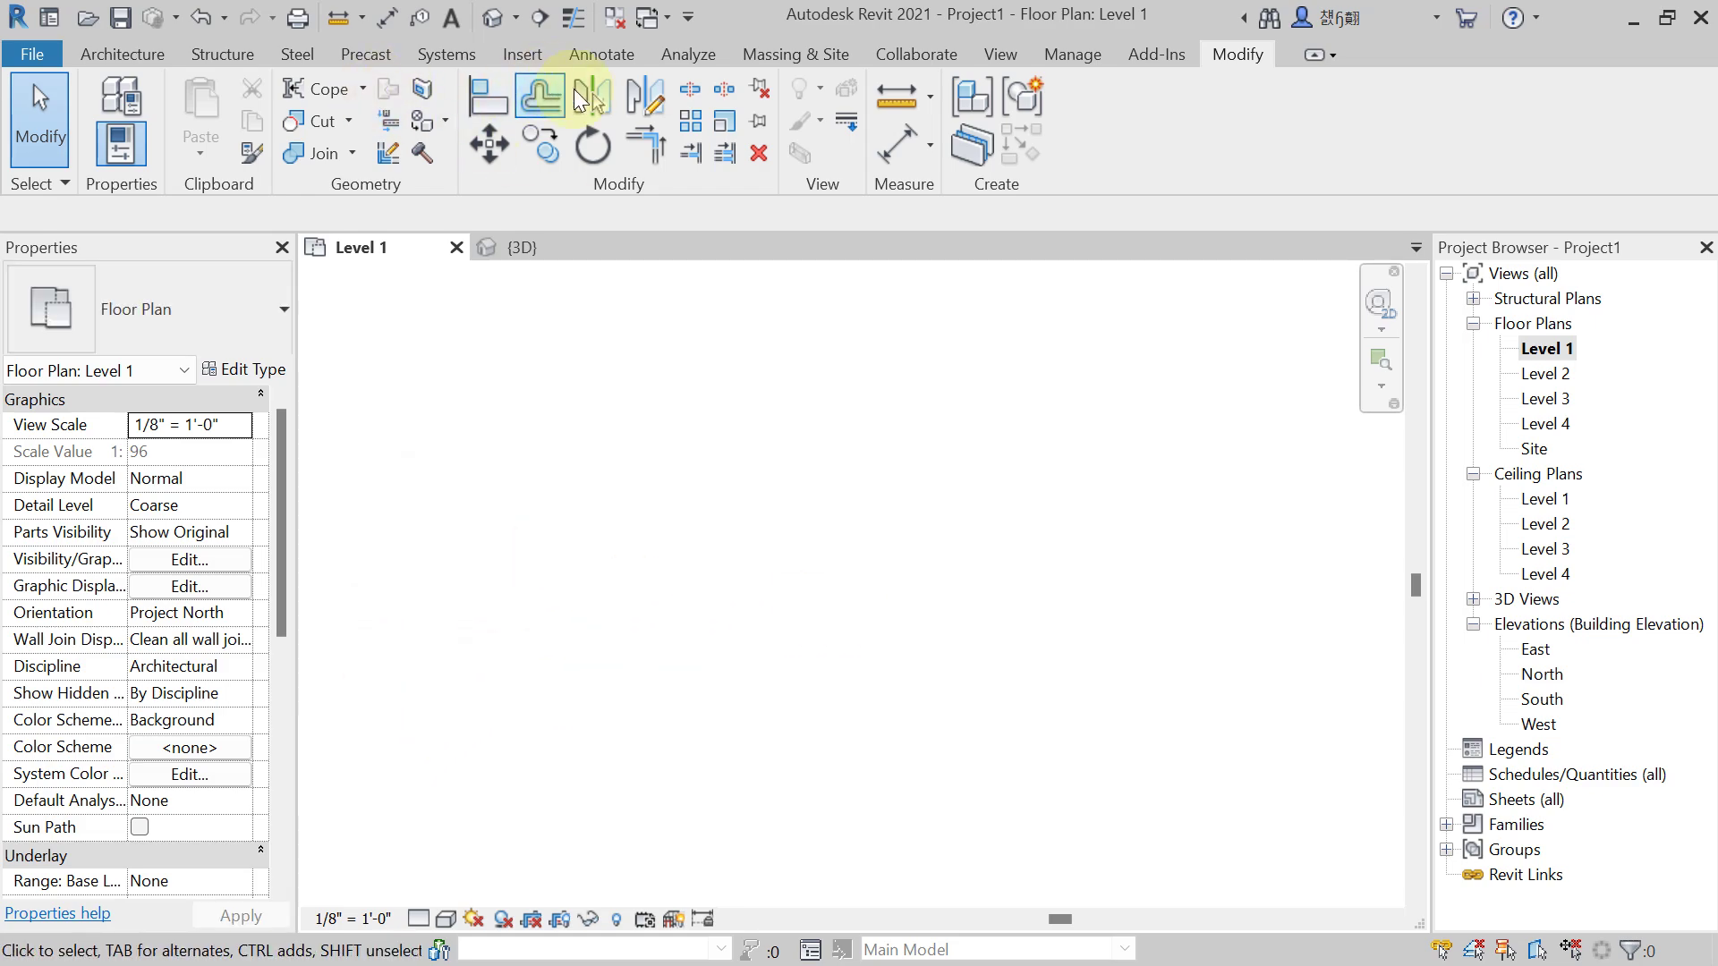
pyautogui.click(133, 54)
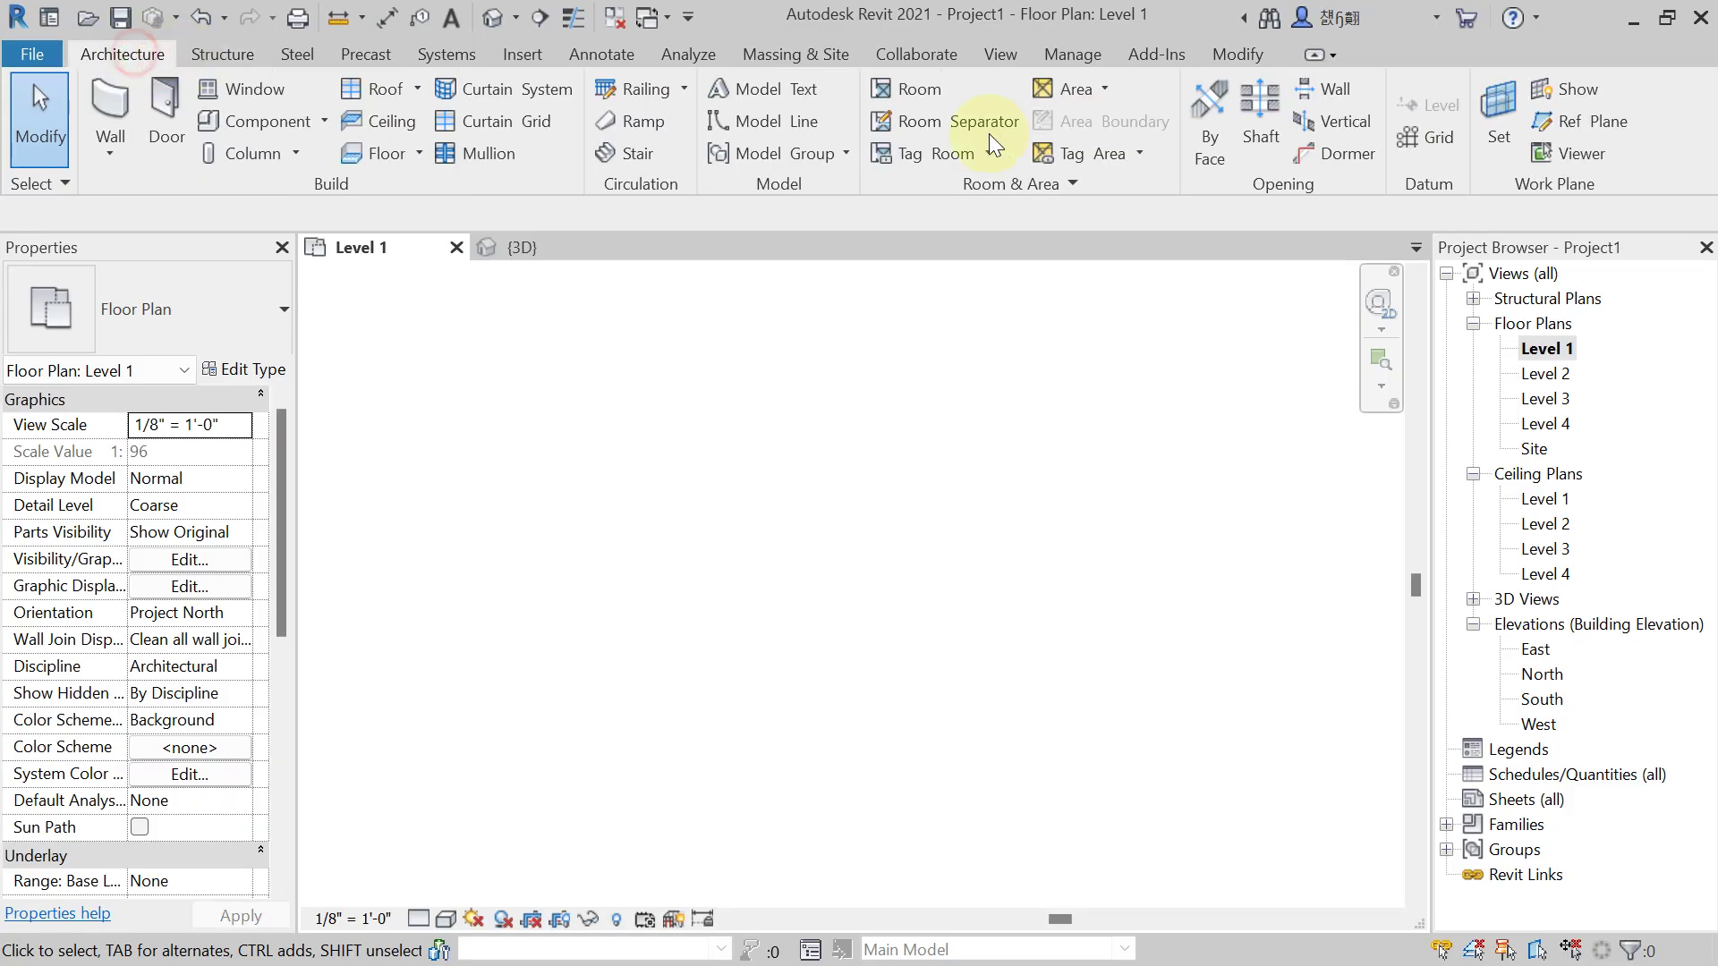
pyautogui.click(123, 111)
pyautogui.click(1104, 93)
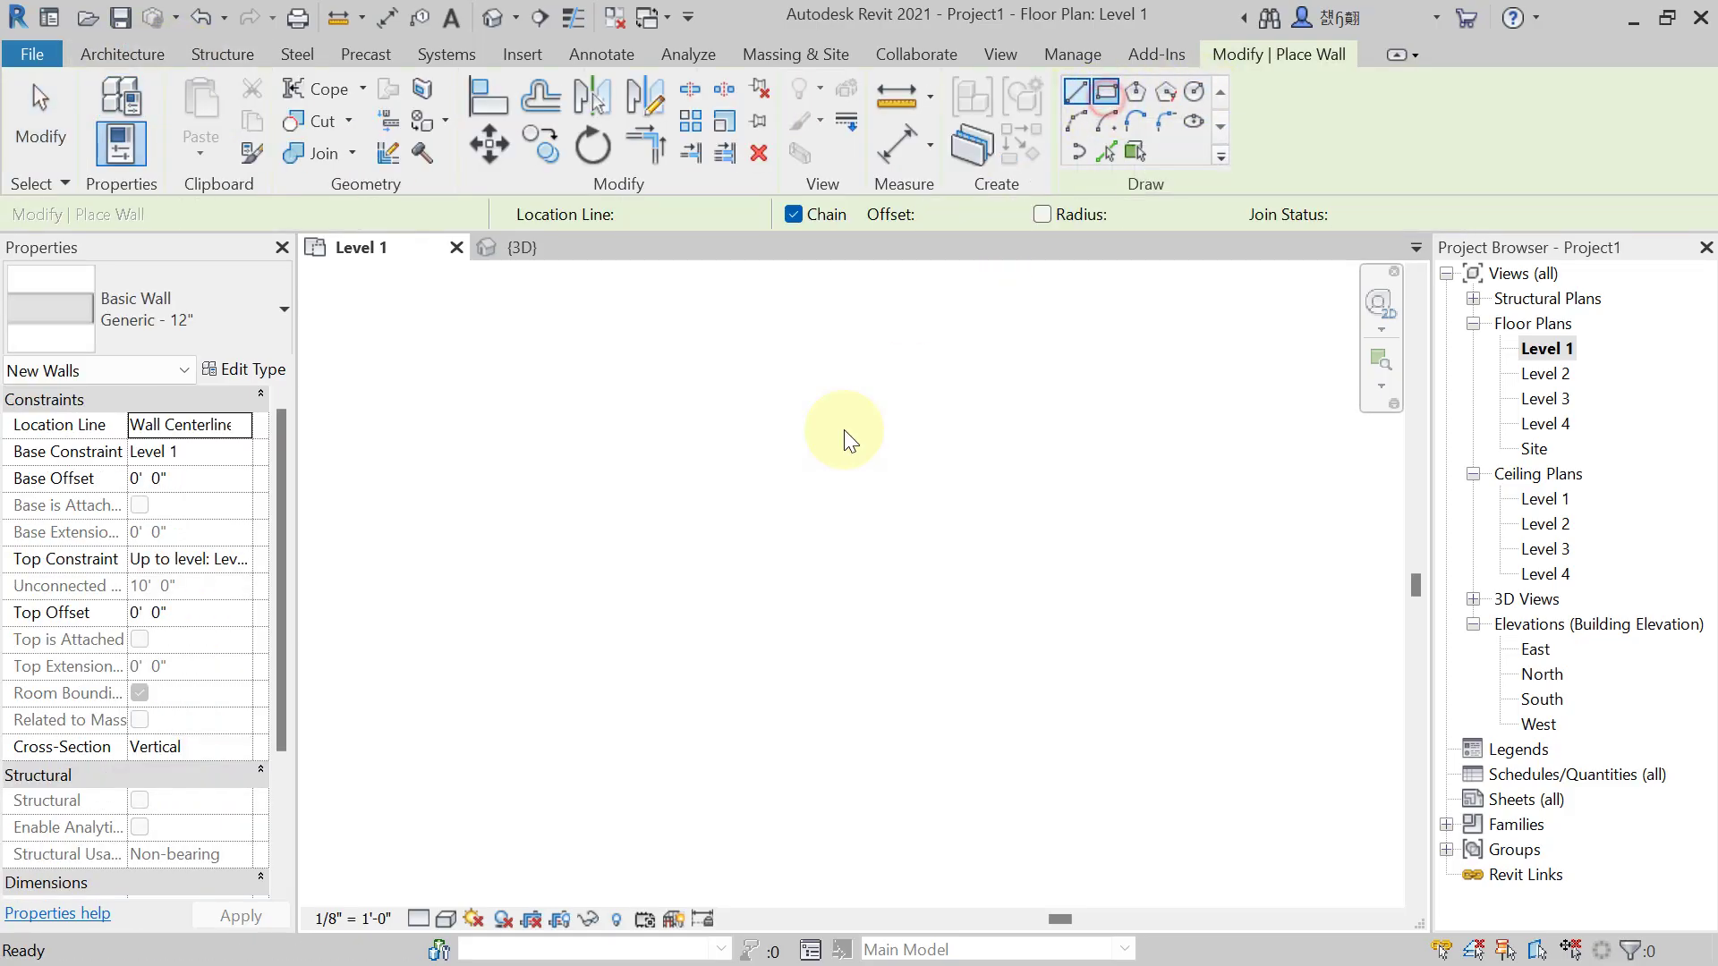
pyautogui.click(731, 416)
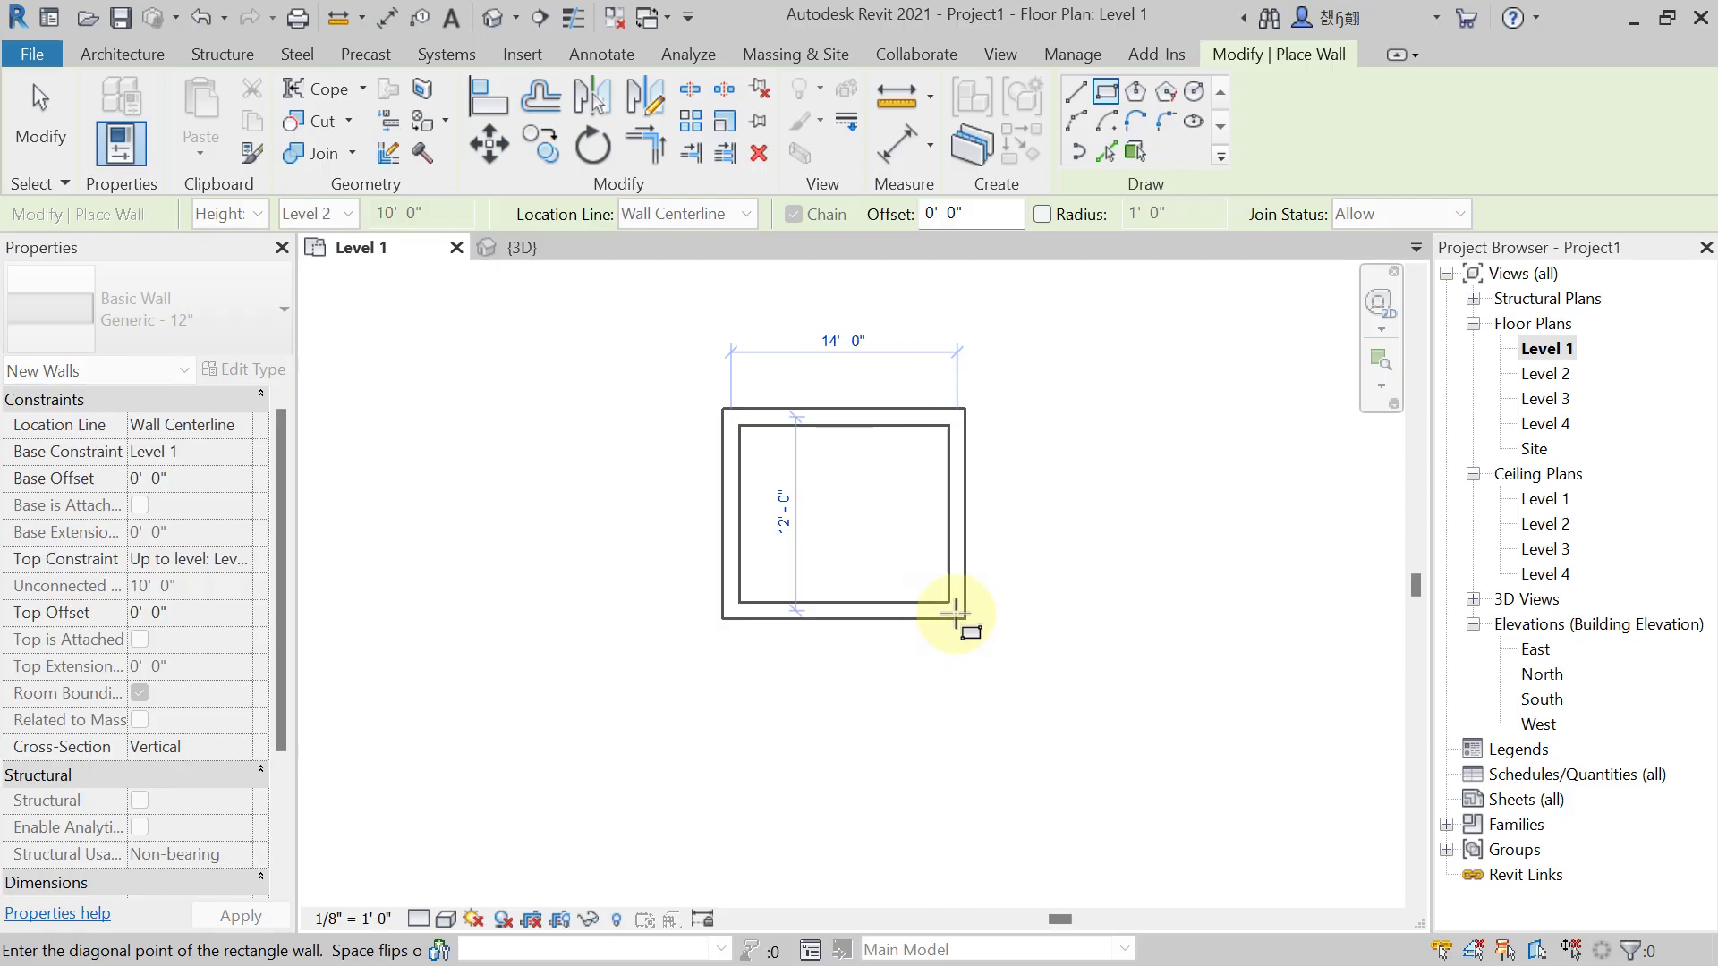
pyautogui.click(1076, 90)
pyautogui.click(687, 415)
pyautogui.click(987, 413)
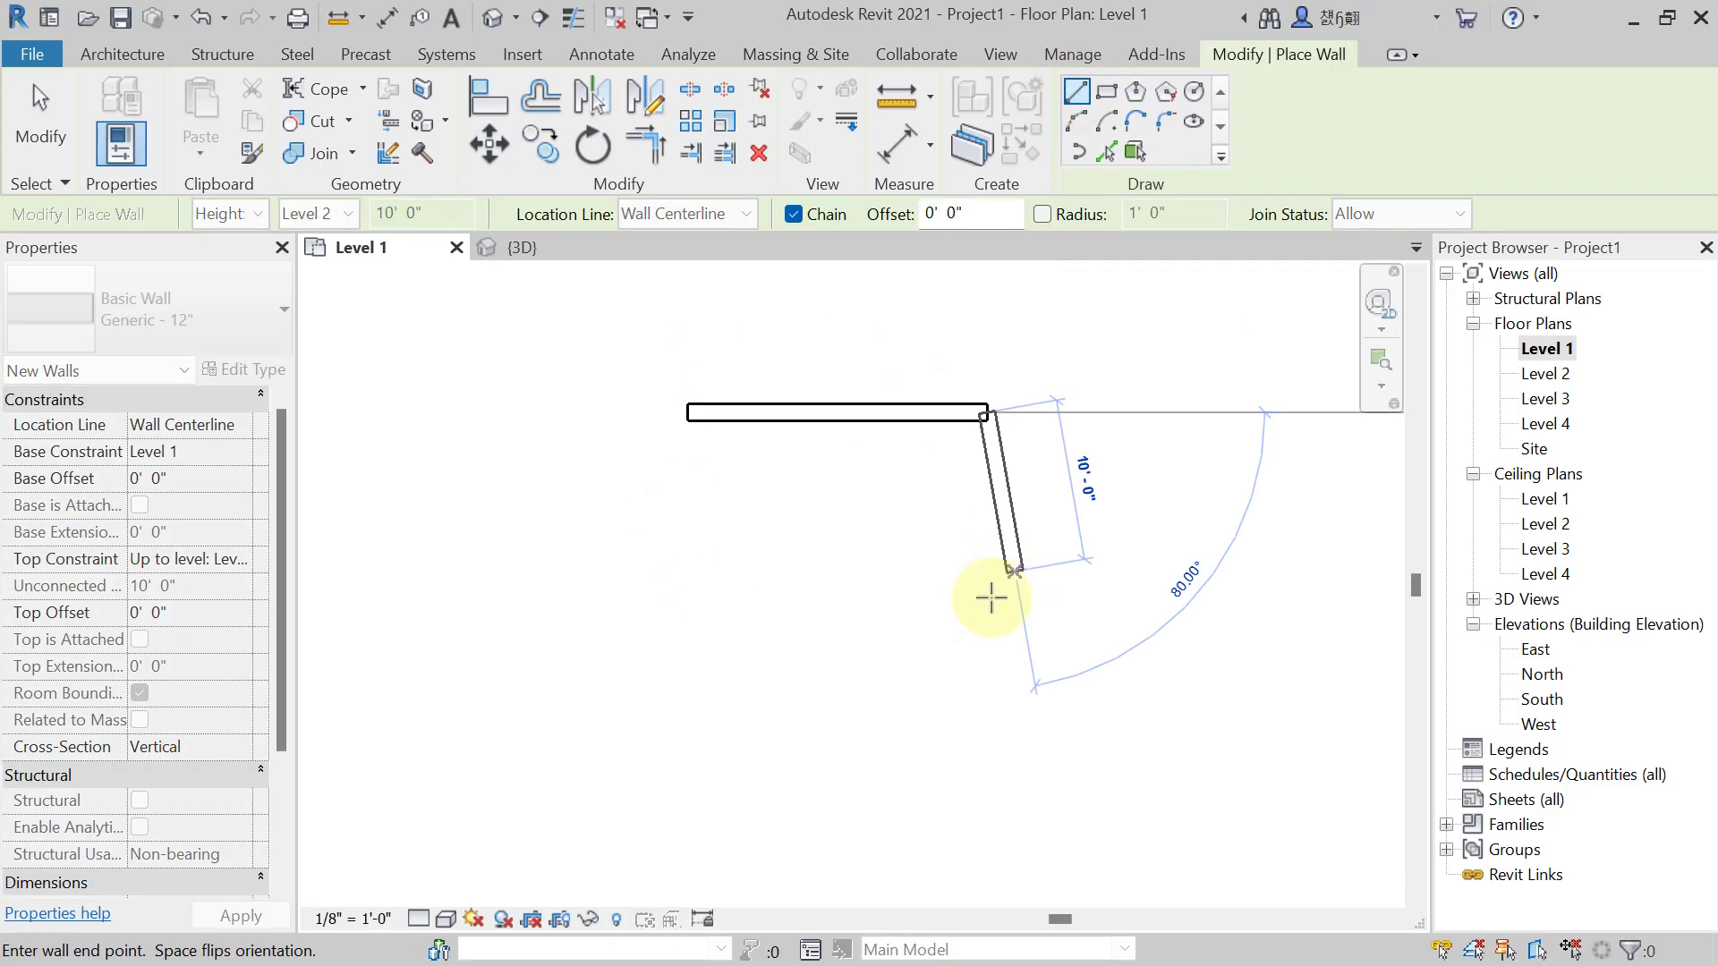
pyautogui.click(988, 606)
pyautogui.click(786, 609)
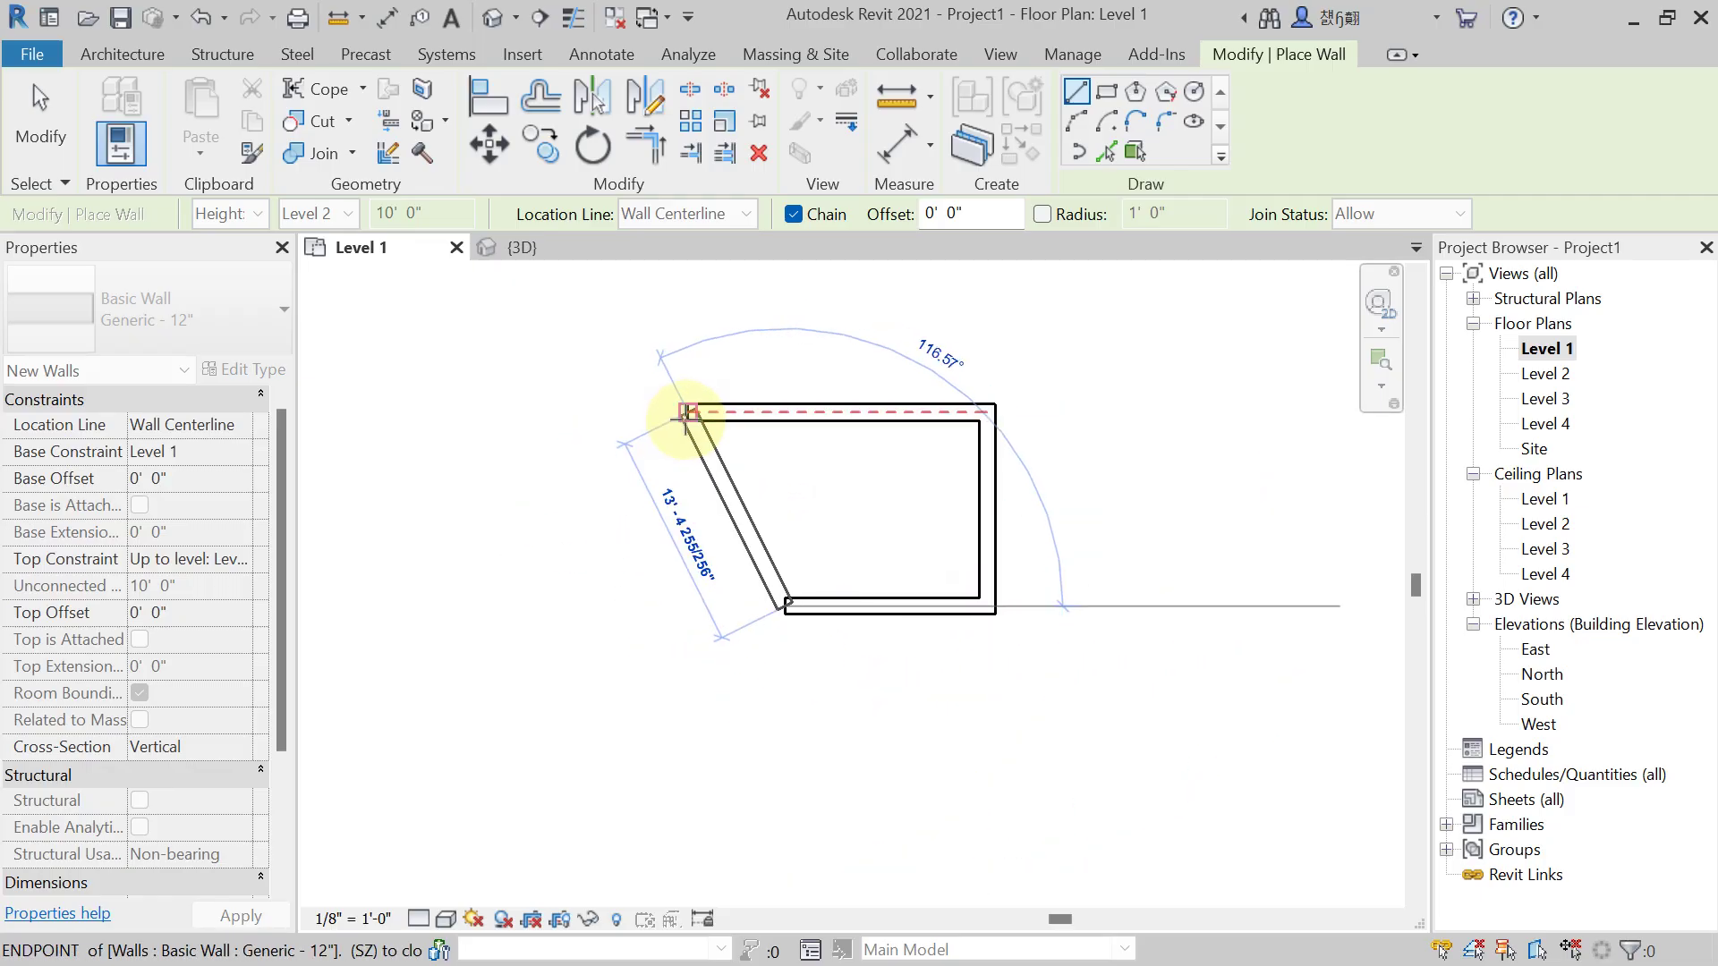
pyautogui.click(684, 606)
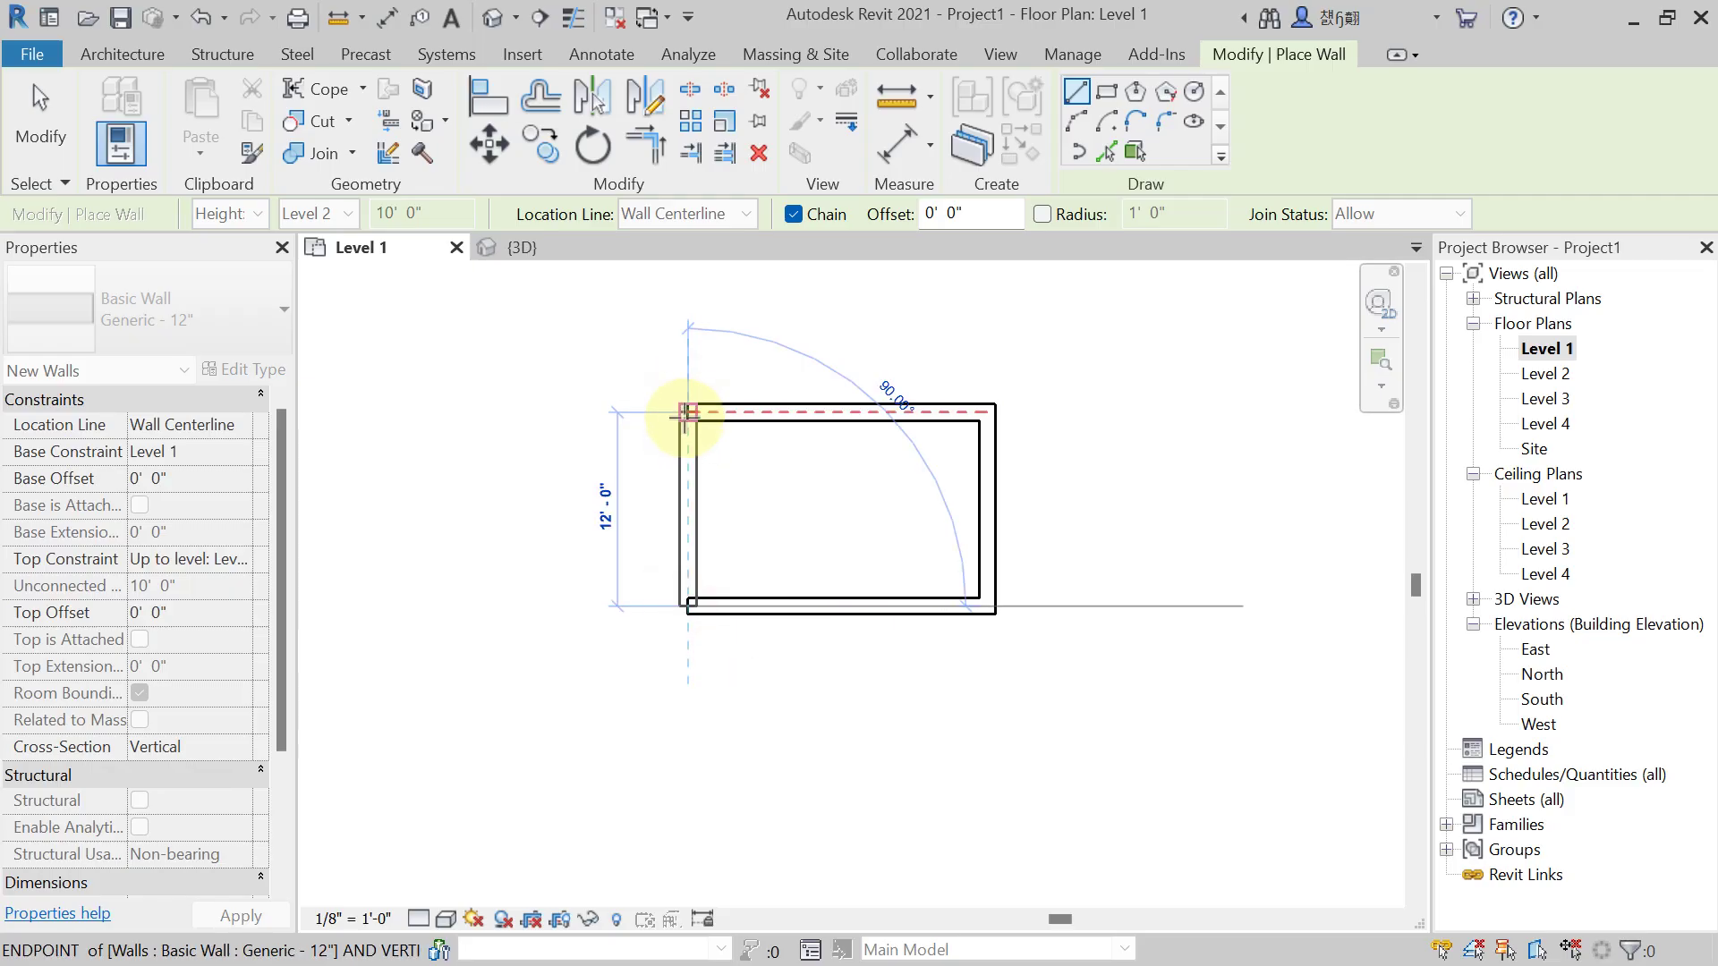
pyautogui.click(687, 413)
# - Open the 3D view and examine the rectangular room and the two parallel walls
pyautogui.click(524, 248)
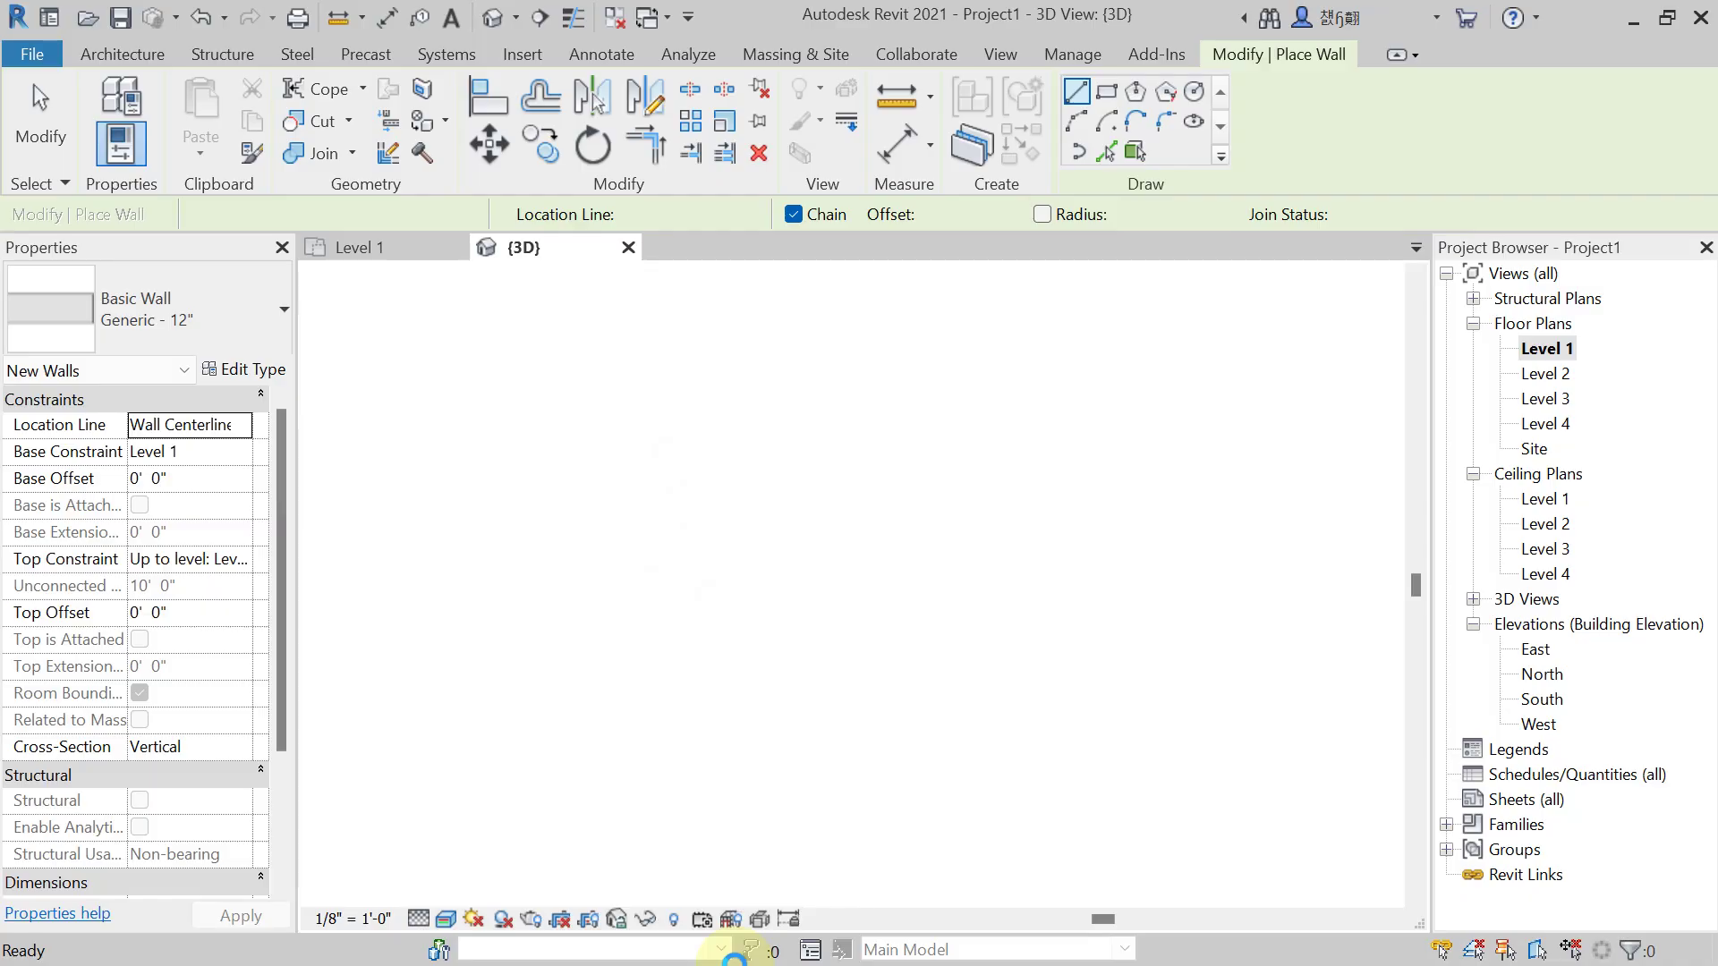
pyautogui.scroll(-4, 978, 709)
pyautogui.moveTo(1029, 613); pyautogui.dragTo(662, 667, button='middle')
pyautogui.scroll(-1, 966, 474)
pyautogui.scroll(5, 967, 473)
pyautogui.press('Escape')
pyautogui.press('Escape')
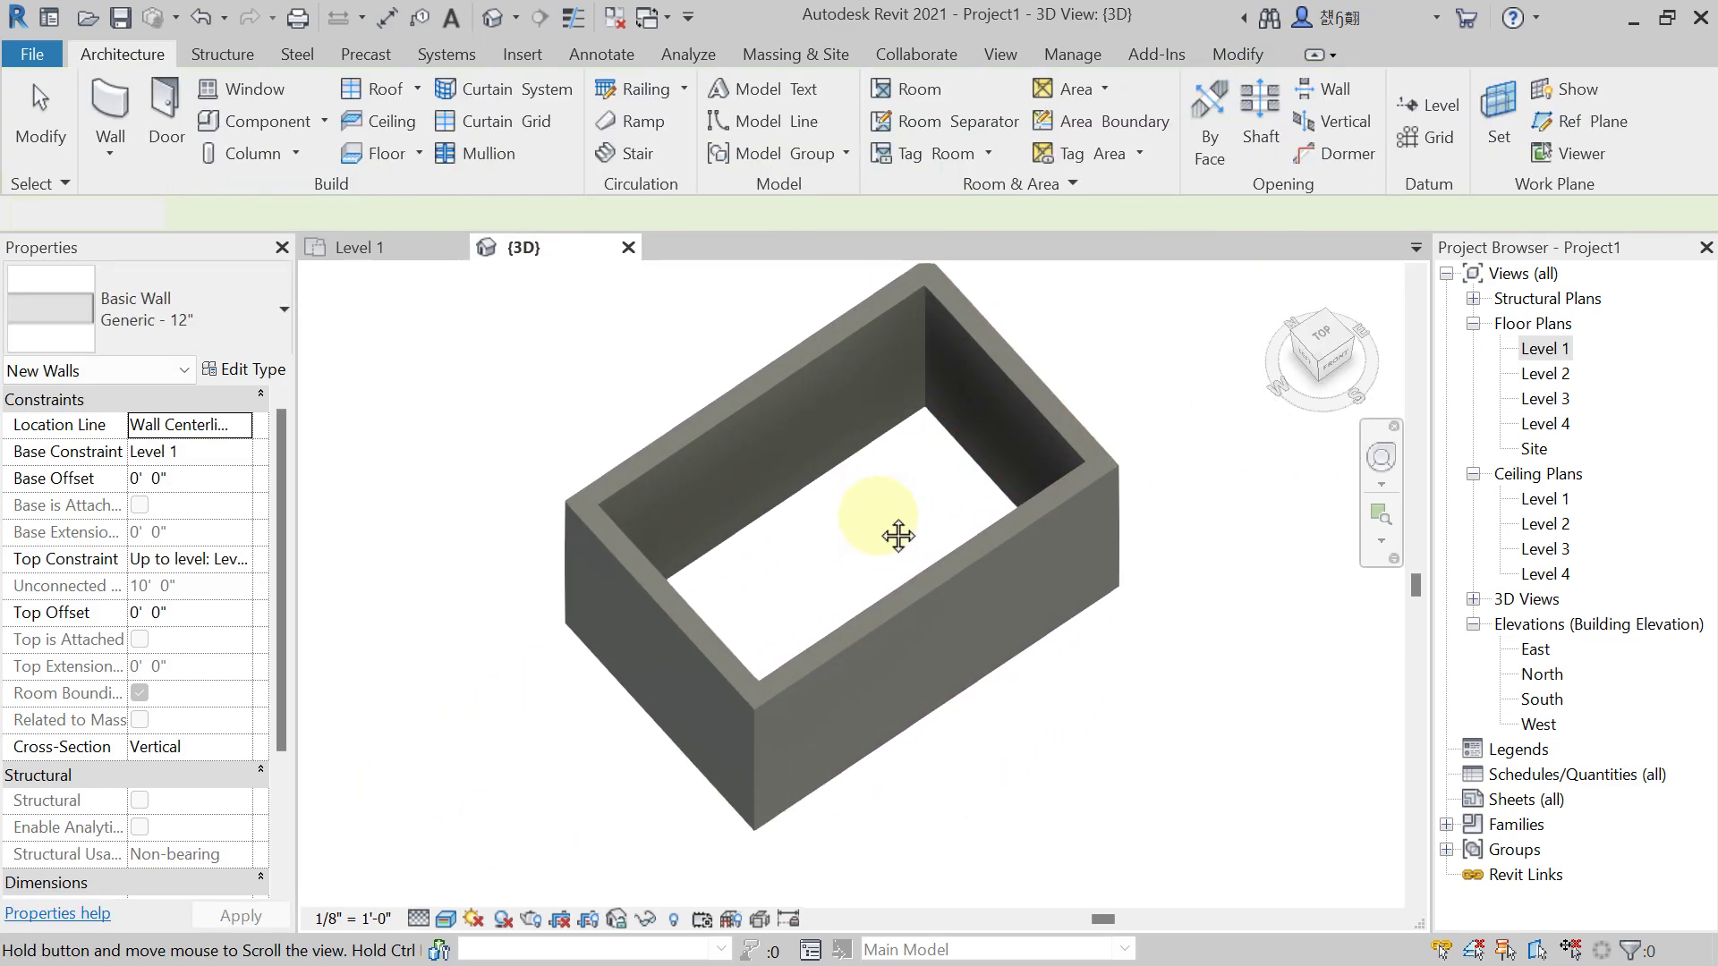
pyautogui.scroll(-3, 890, 506)
pyautogui.moveTo(674, 674); pyautogui.dragTo(747, 526, button='middle')
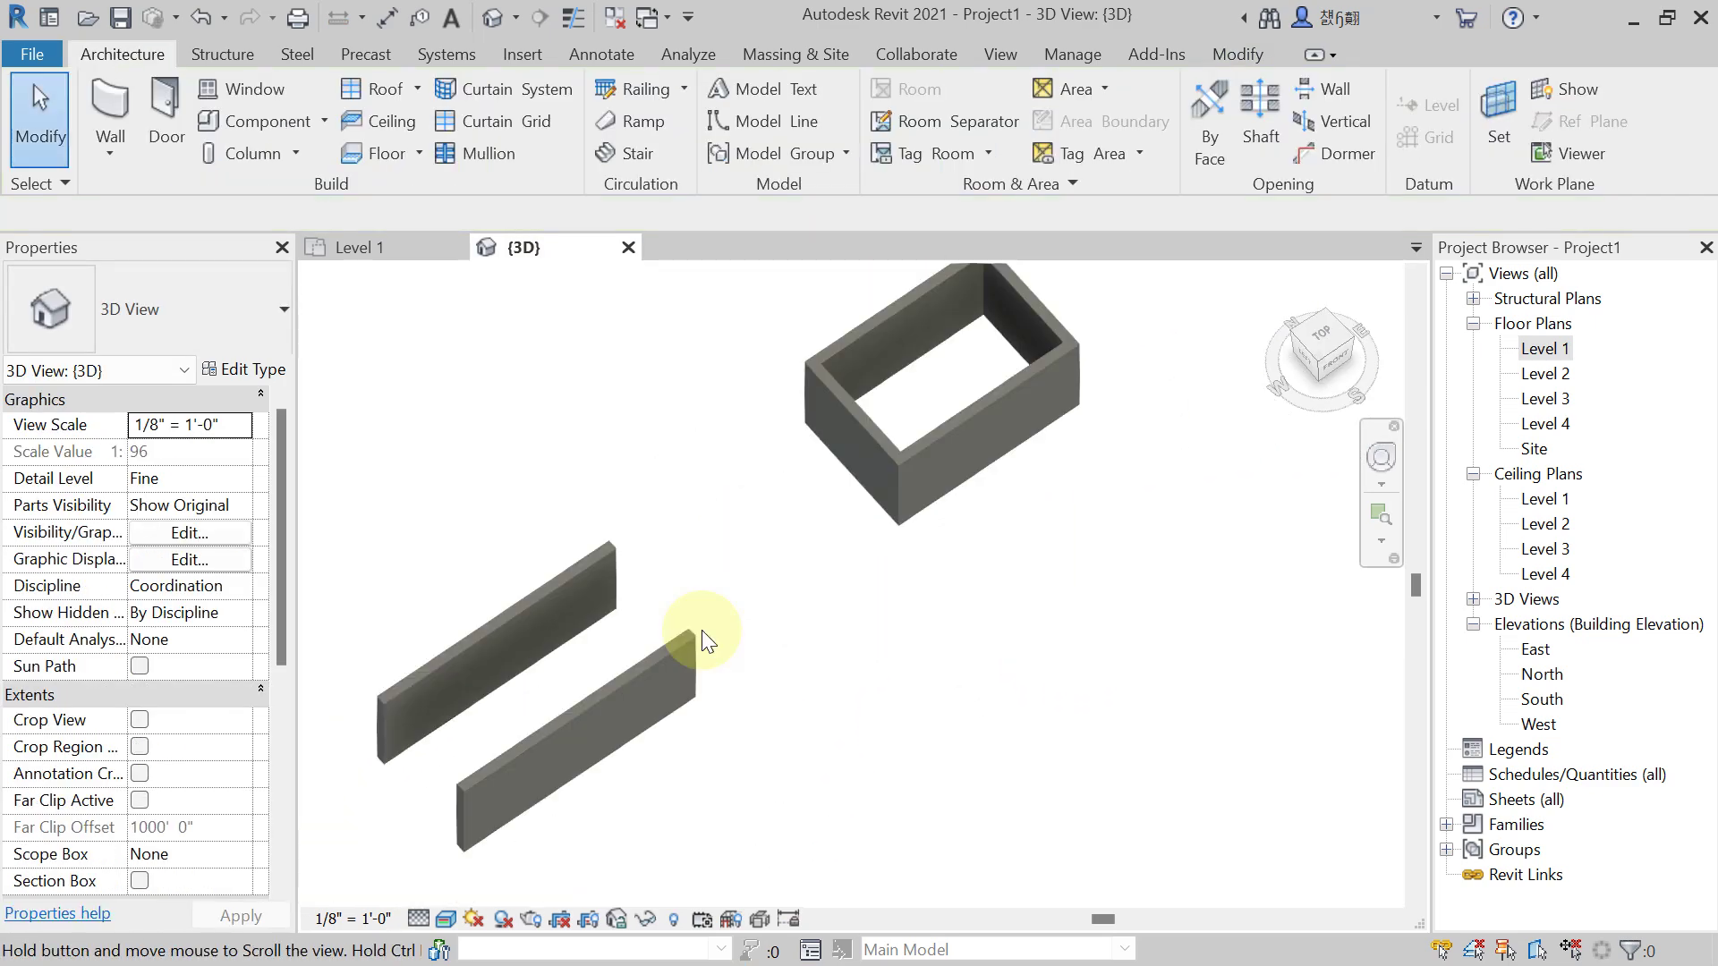
pyautogui.scroll(1, 635, 691)
pyautogui.click(636, 690)
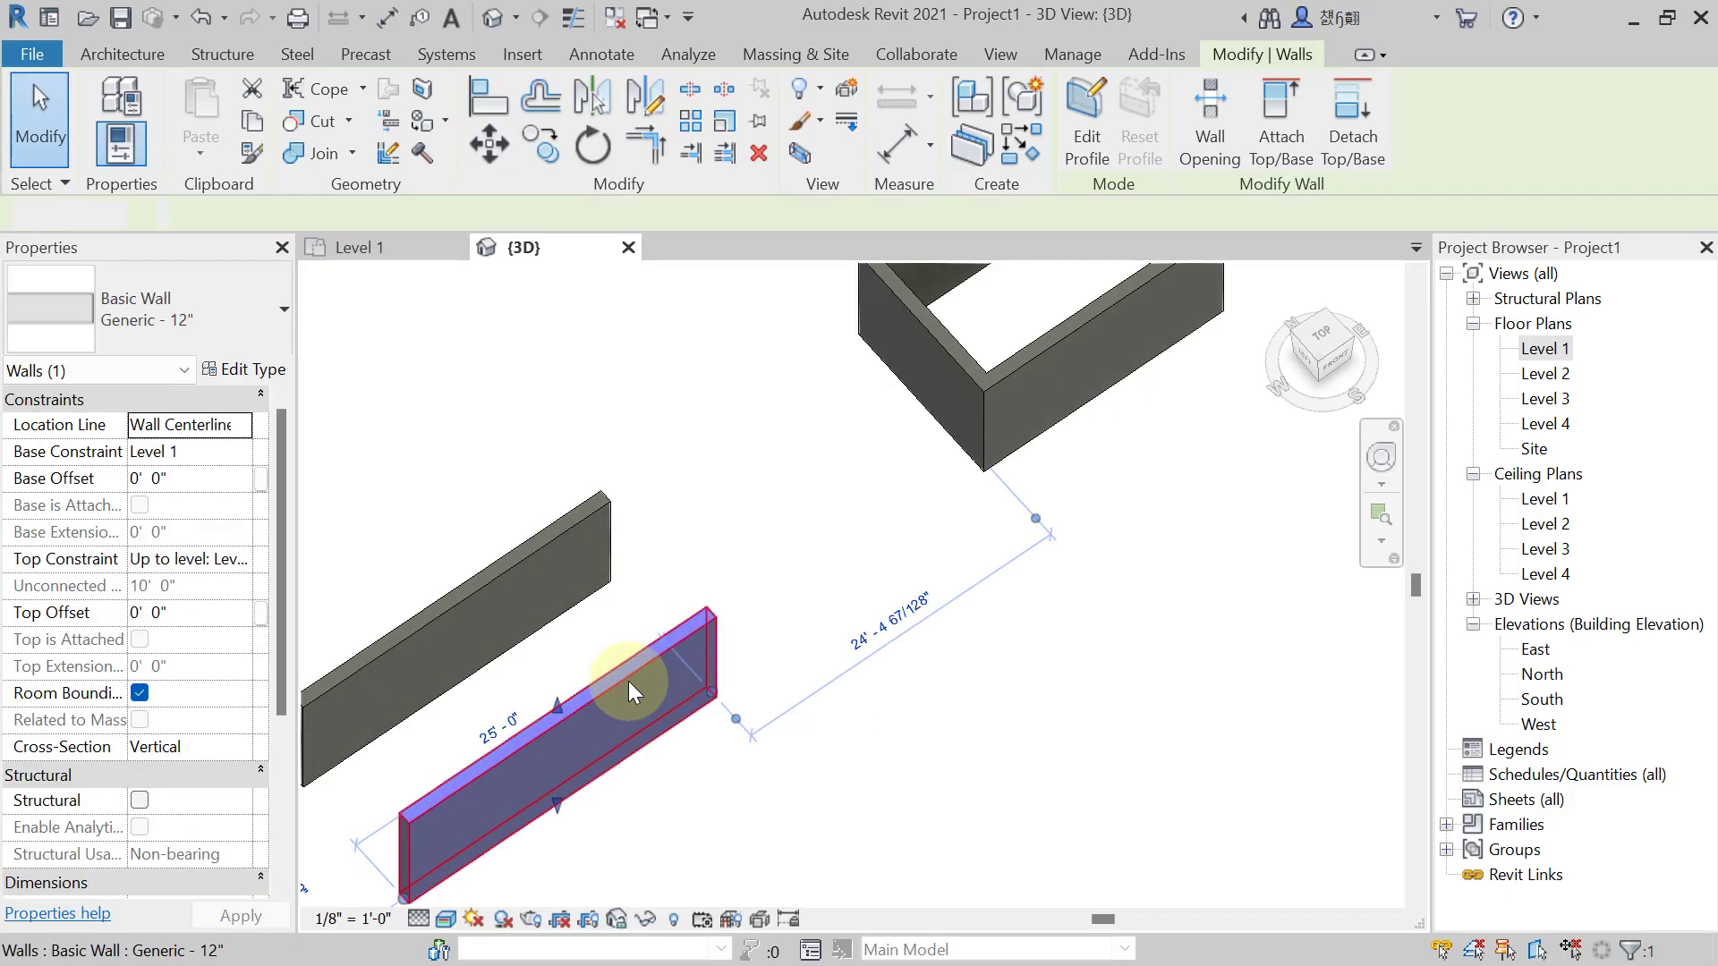
pyautogui.press('Escape')
# - Draw a short, freestanding Generic - 8" wall left of the rectangular room in the 3D view
pyautogui.moveTo(575, 550); pyautogui.dragTo(457, 767, button='middle')
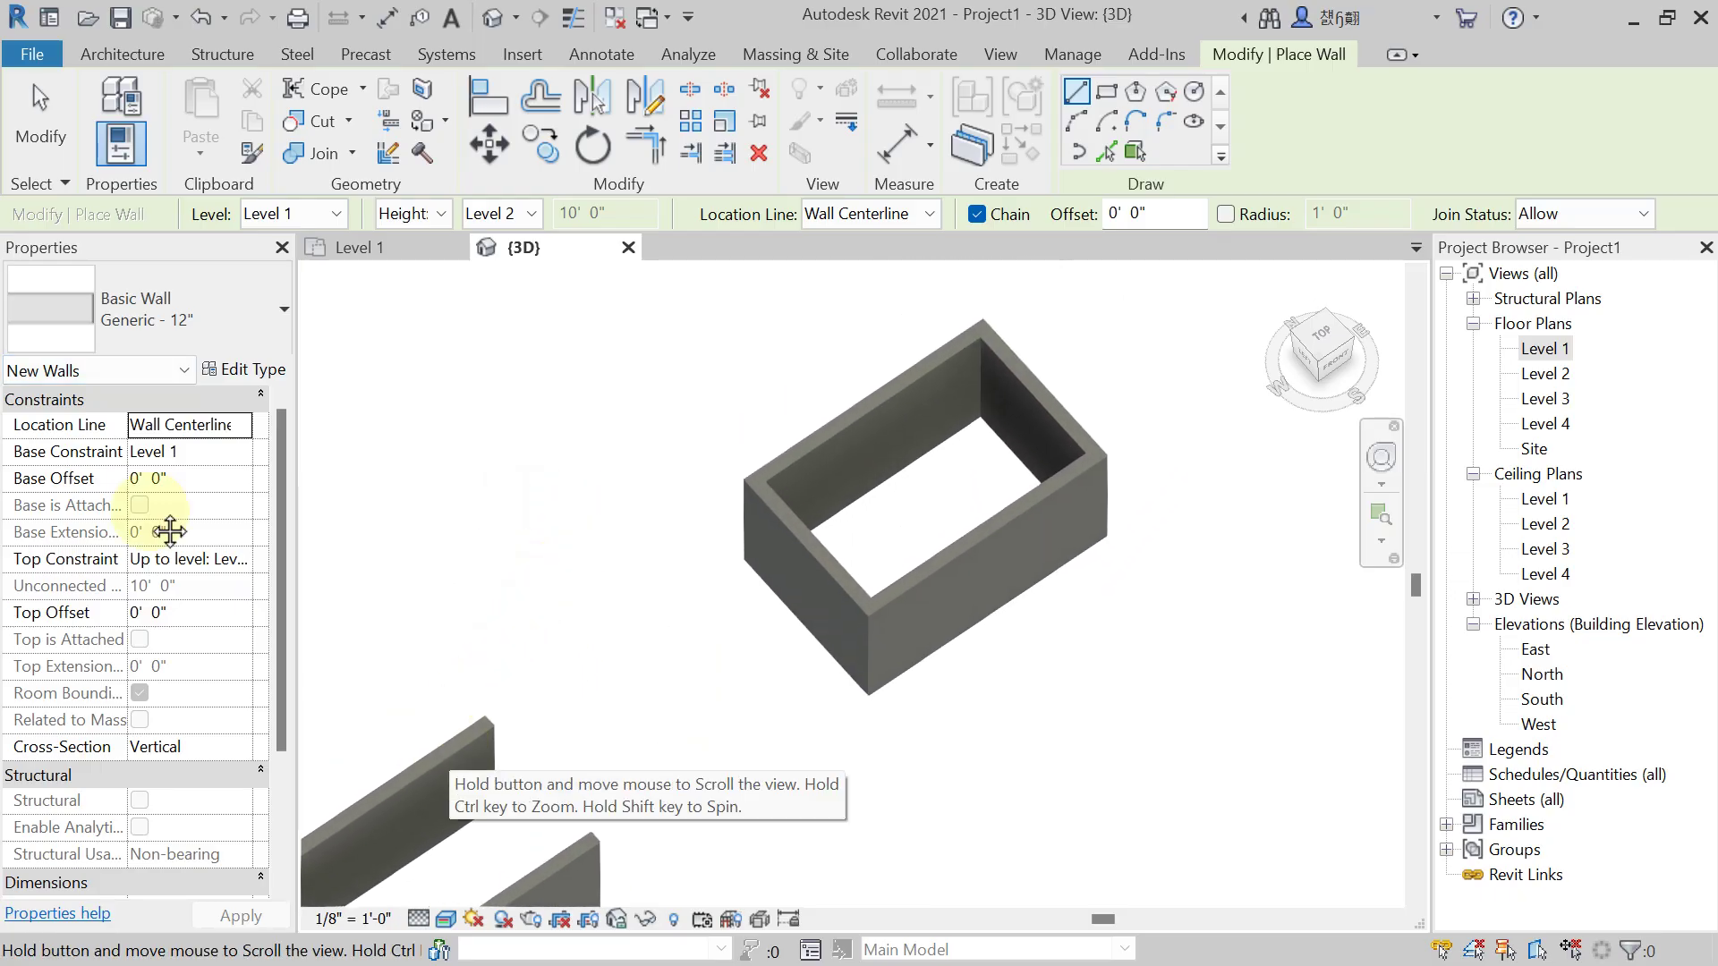
pyautogui.click(170, 304)
pyautogui.scroll(3, 170, 492)
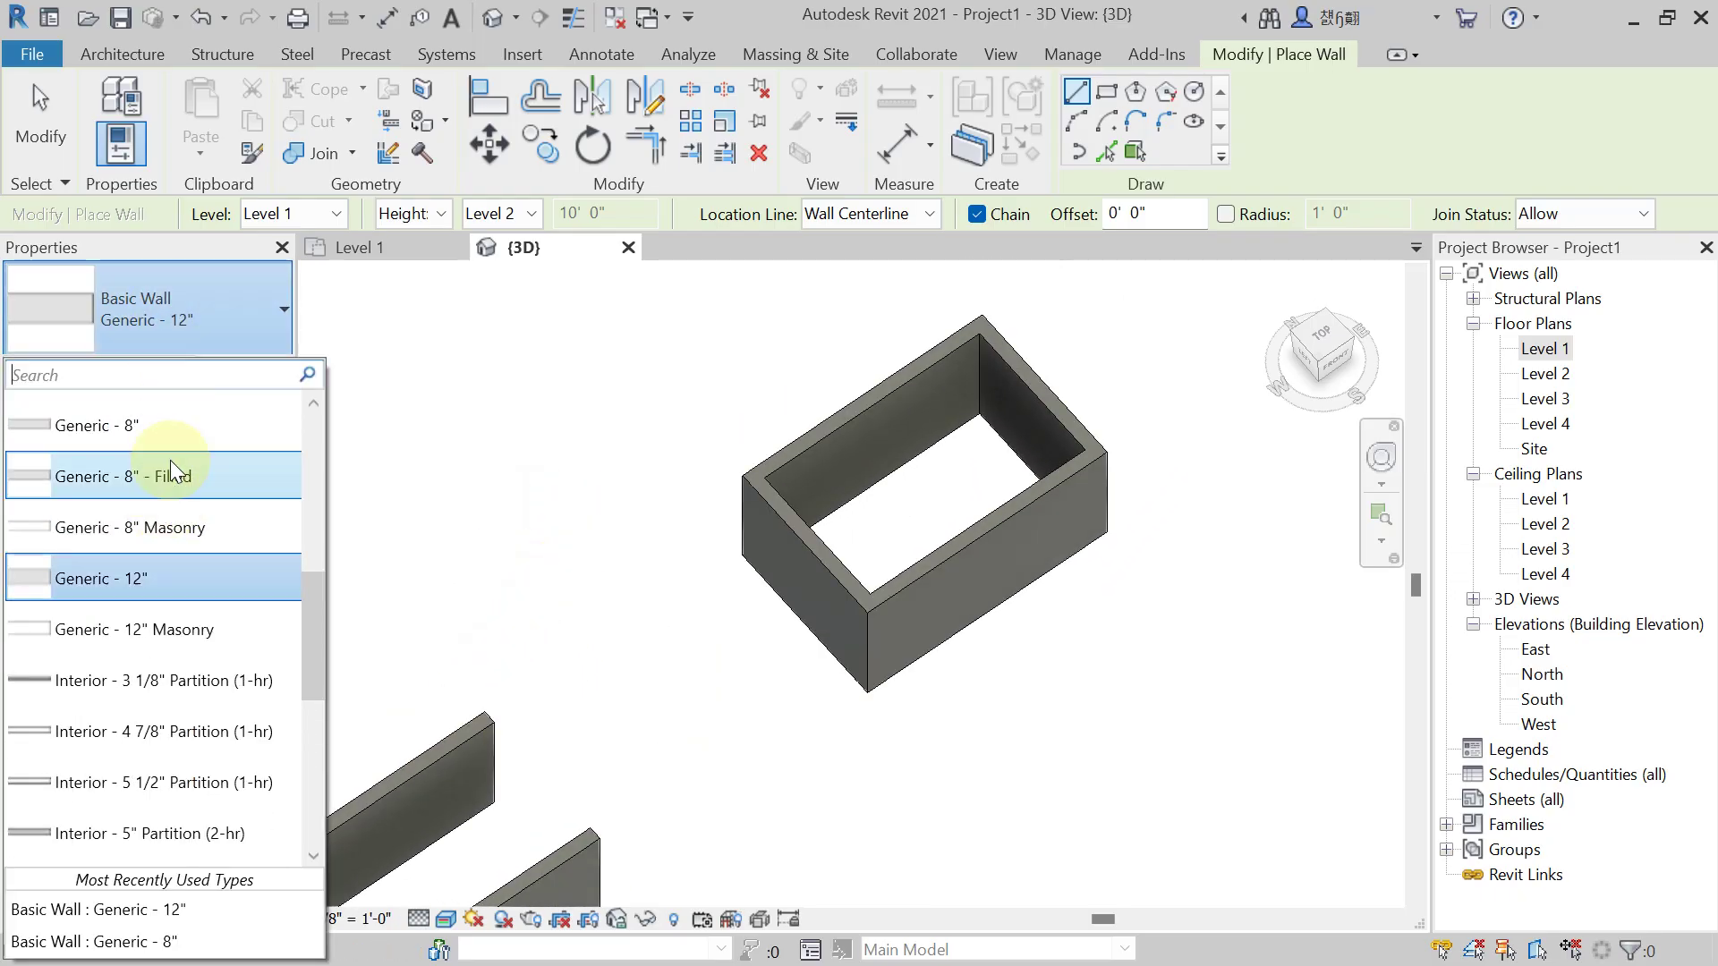
pyautogui.click(170, 426)
pyautogui.click(454, 513)
pyautogui.click(594, 418)
pyautogui.press('Escape')
pyautogui.press('Escape')
pyautogui.moveTo(628, 563); pyautogui.dragTo(563, 621, button='middle')
pyautogui.scroll(1, 544, 587)
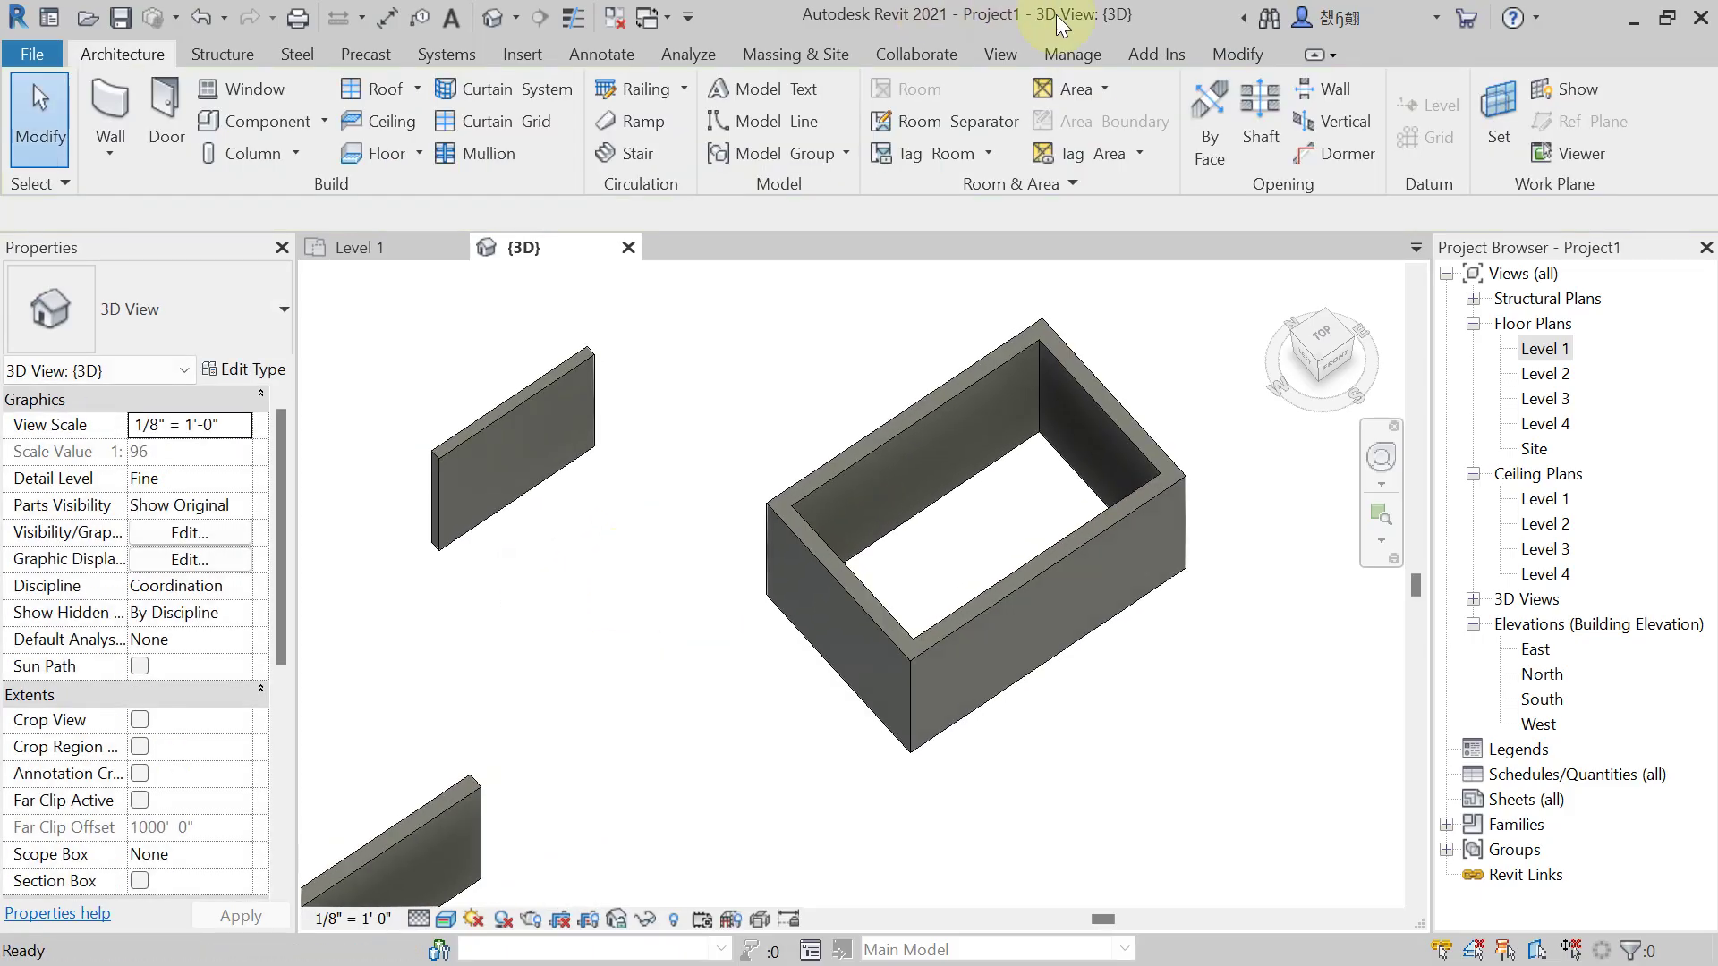
# - Match the back wall of the rectangular room to the type of the freestanding Generic - 8" wall
pyautogui.click(1253, 59)
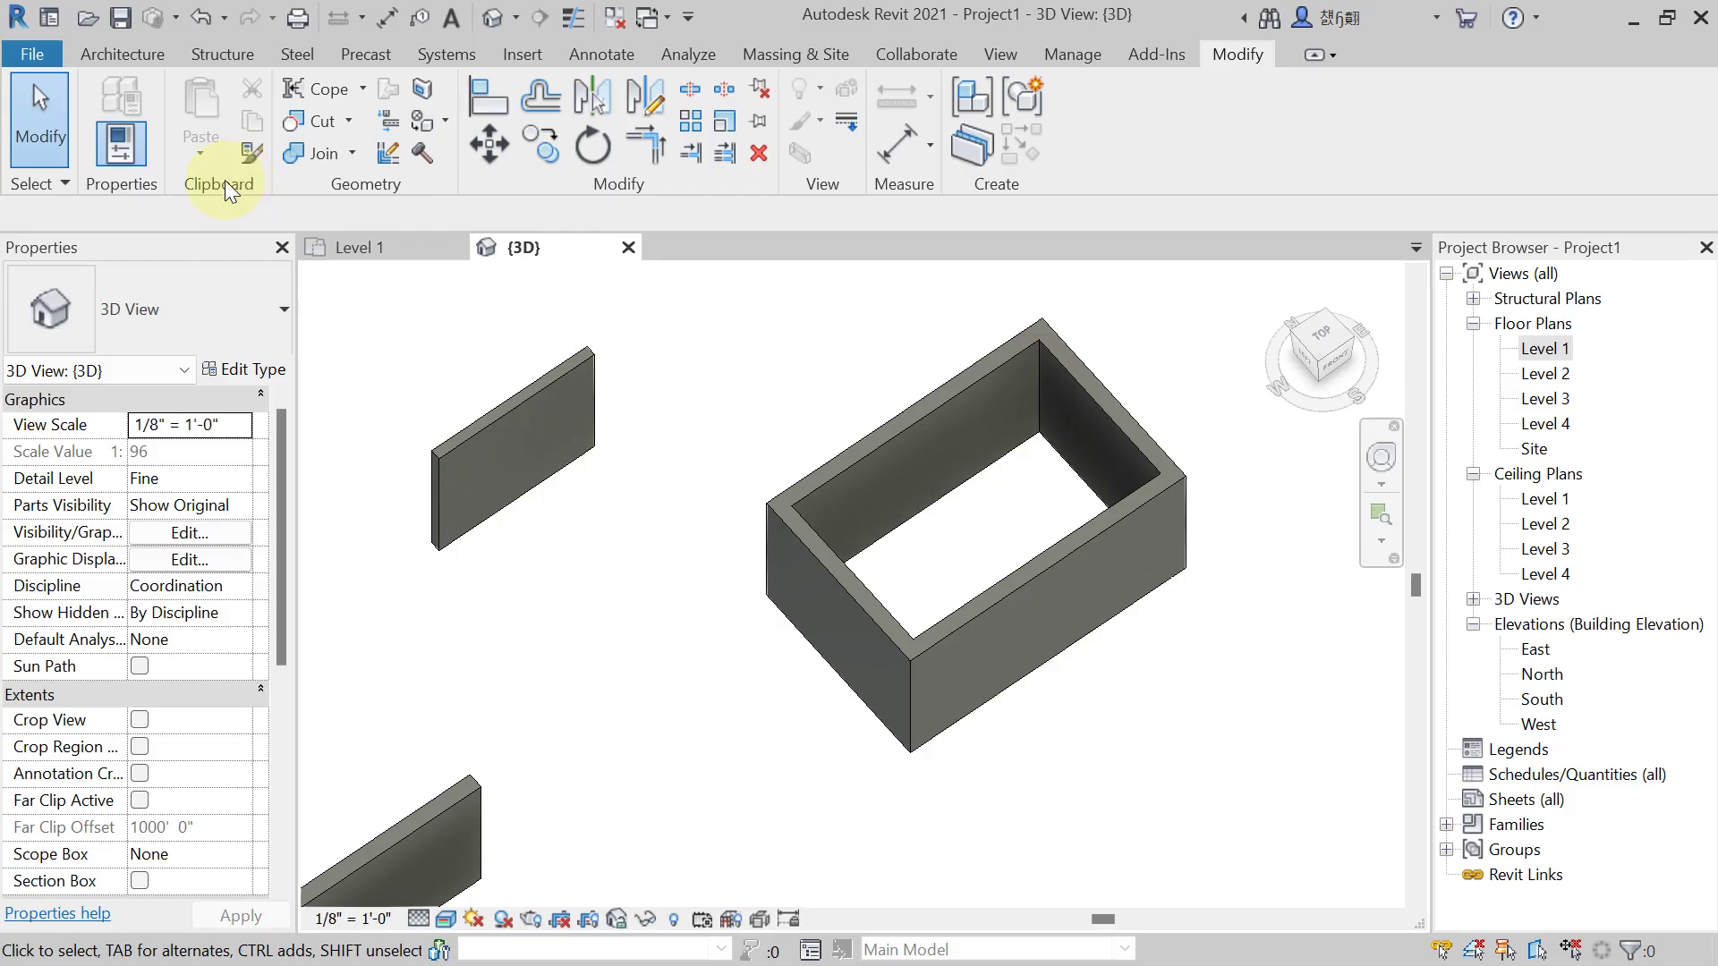
pyautogui.click(254, 152)
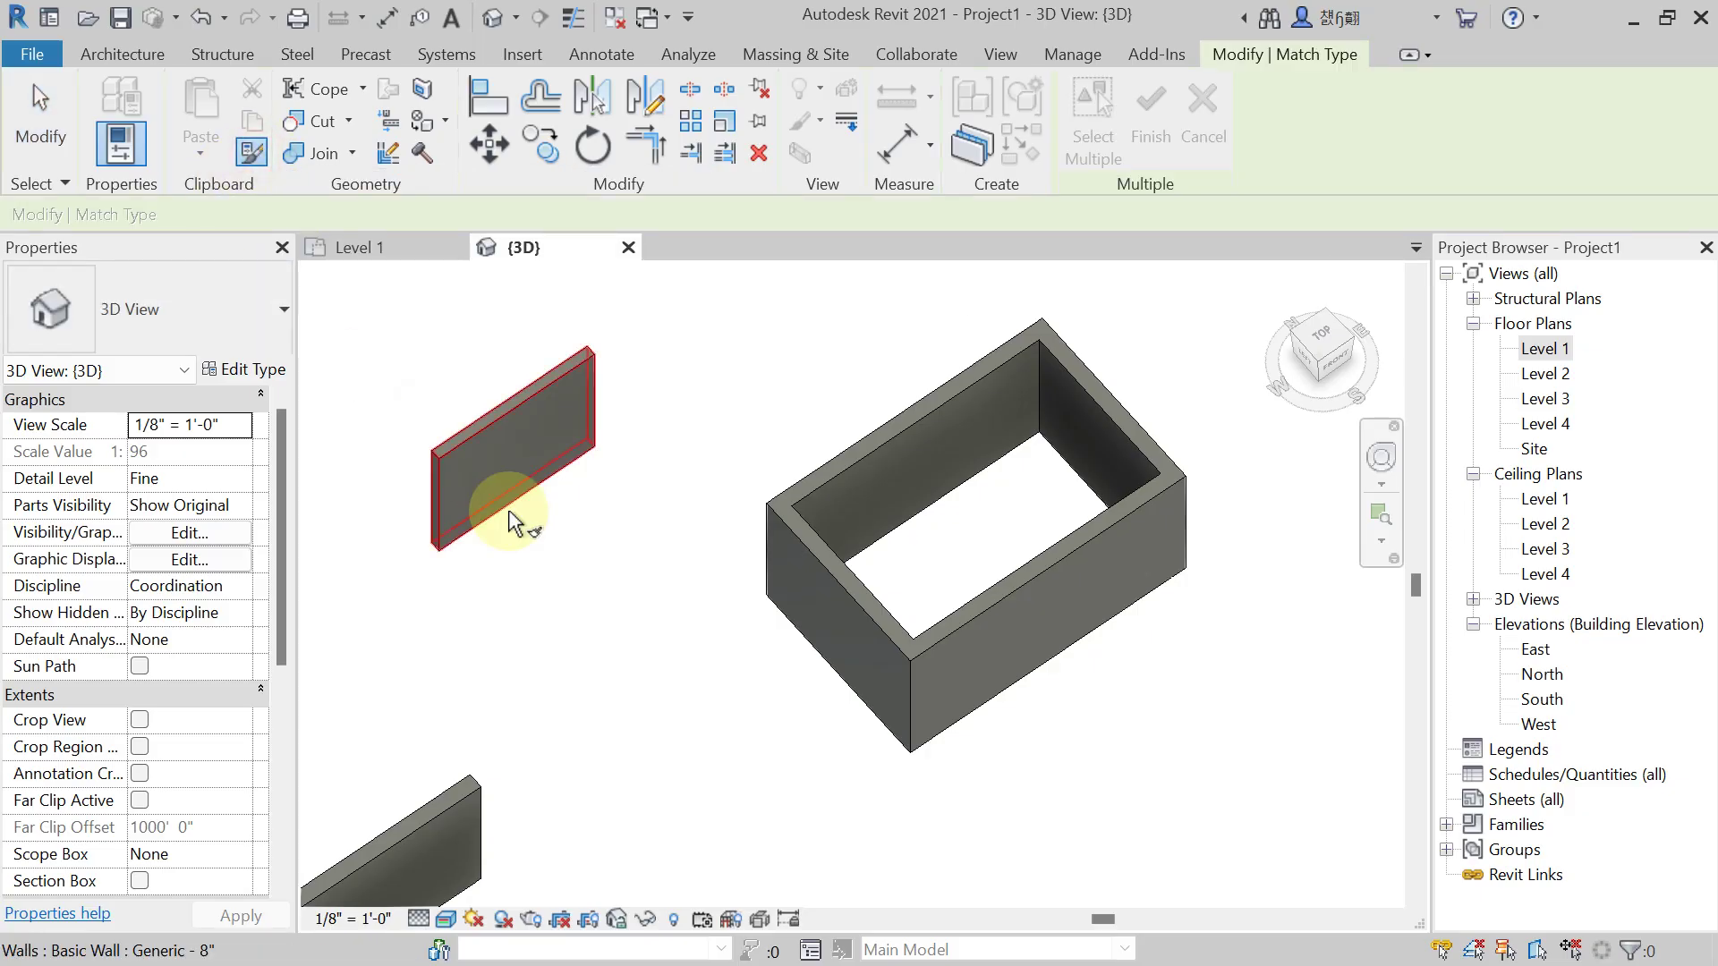
pyautogui.click(513, 428)
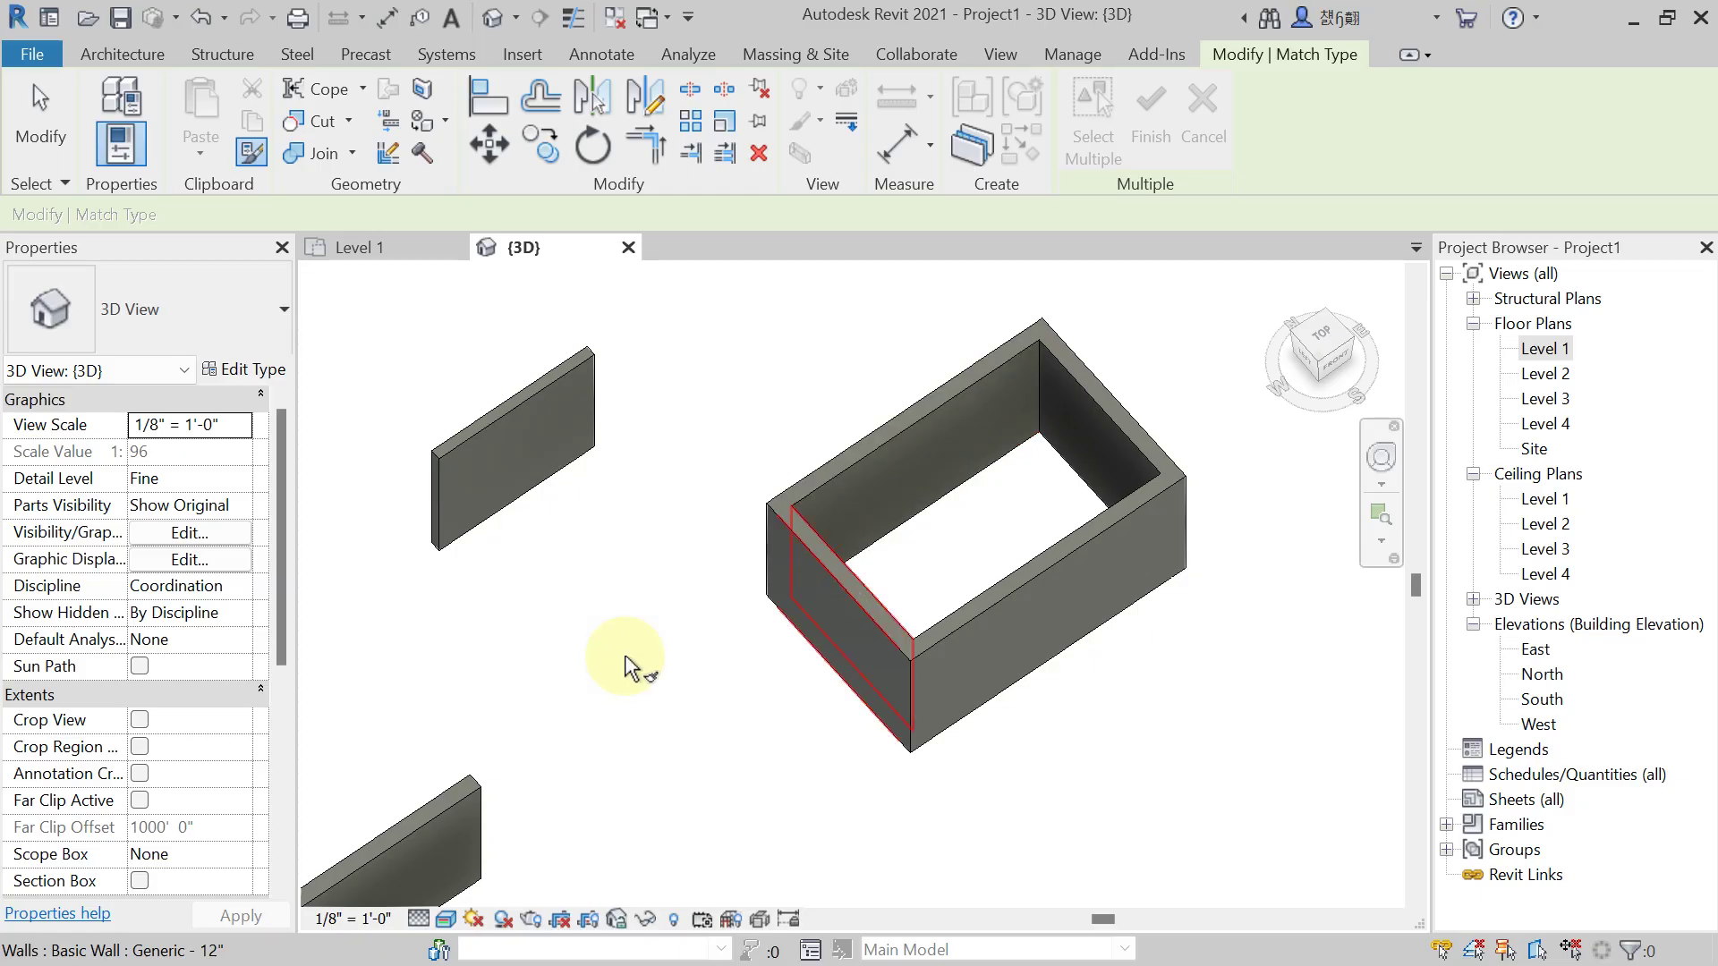
pyautogui.click(533, 444)
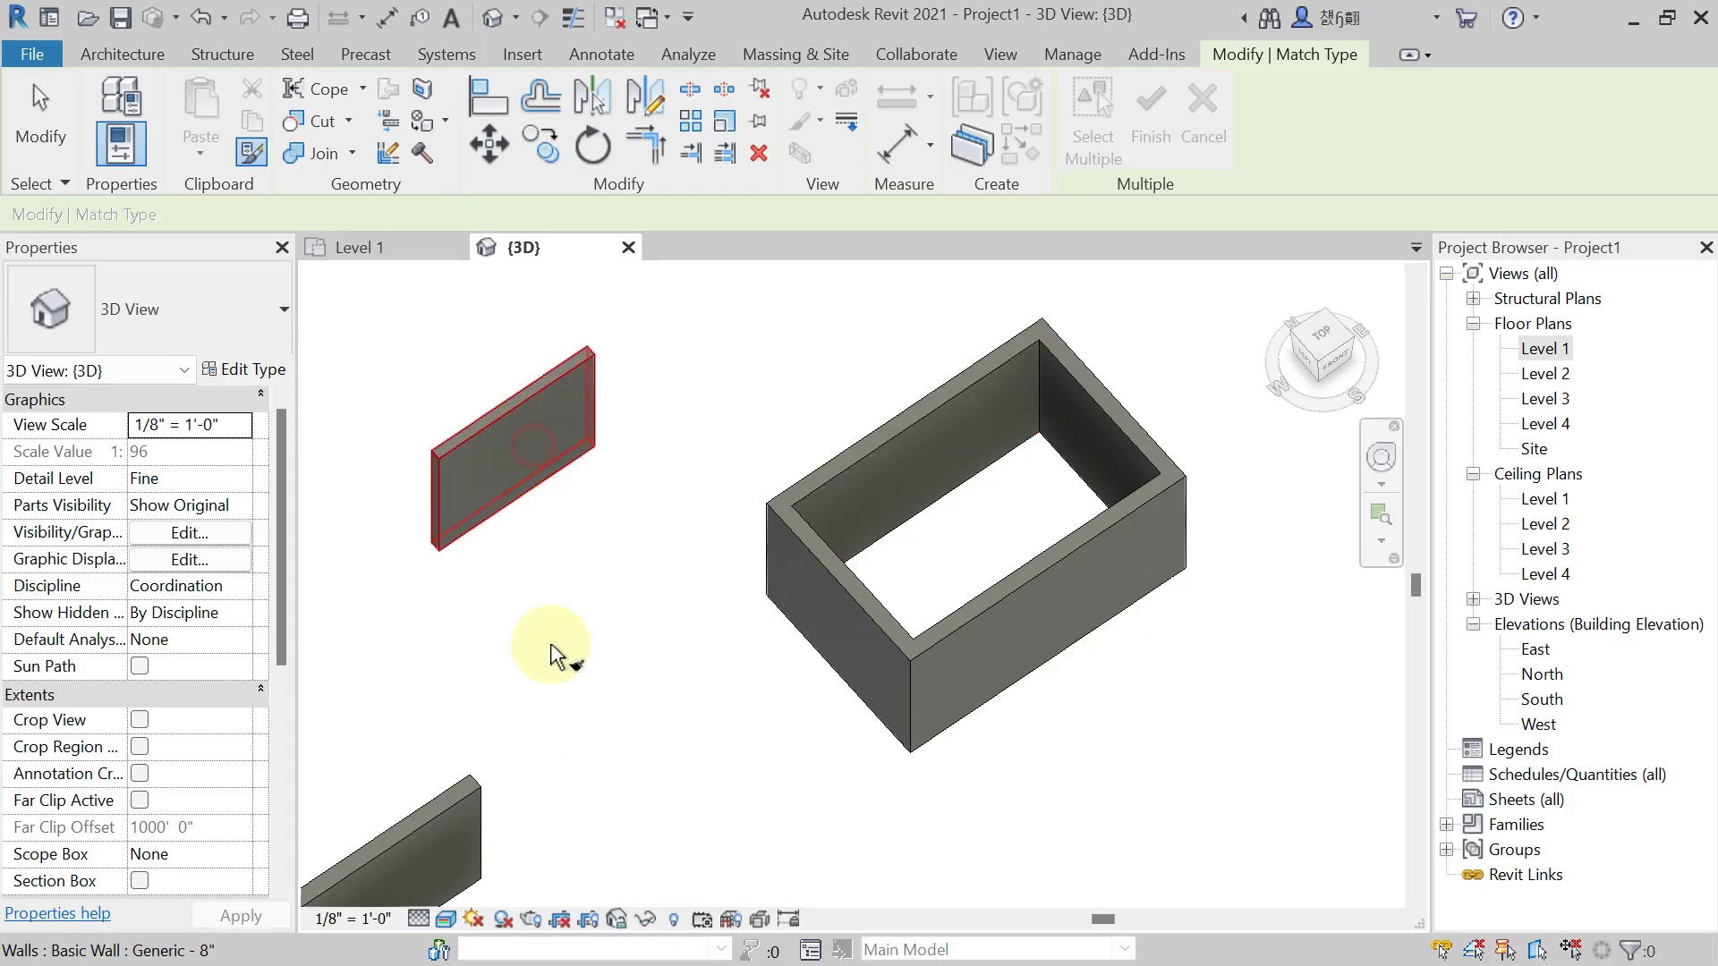
pyautogui.click(929, 436)
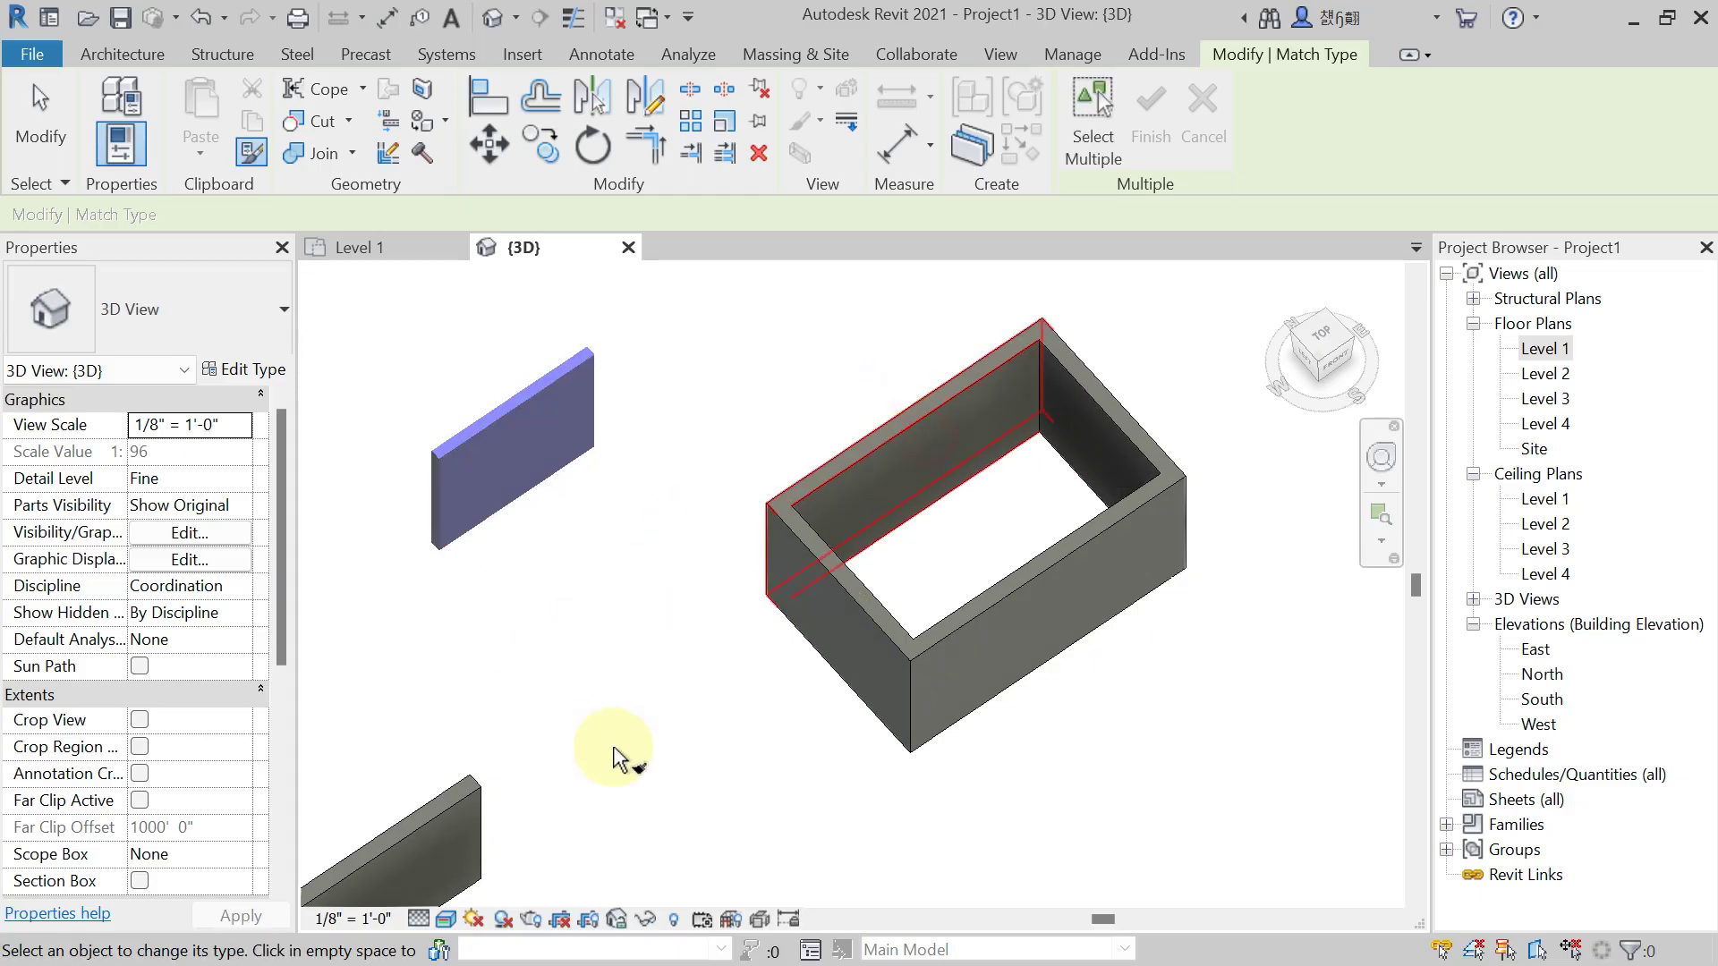
pyautogui.press('Escape')
pyautogui.scroll(2, 916, 431)
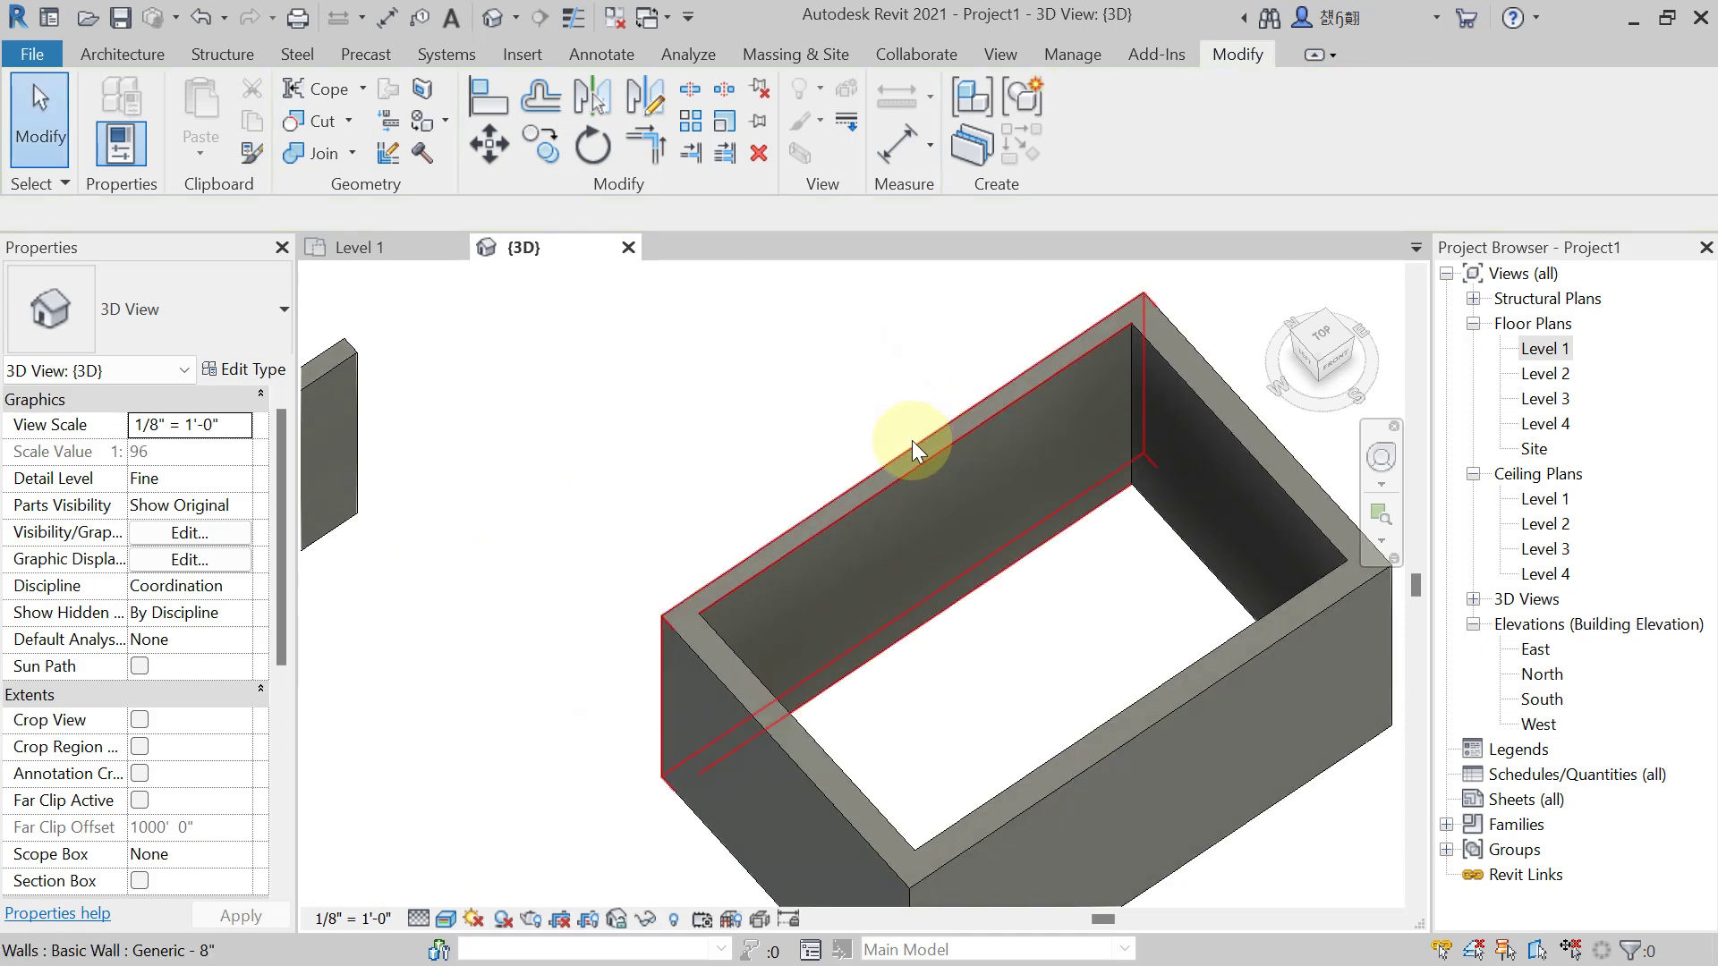
pyautogui.moveTo(912, 446); pyautogui.dragTo(876, 448, button='middle')
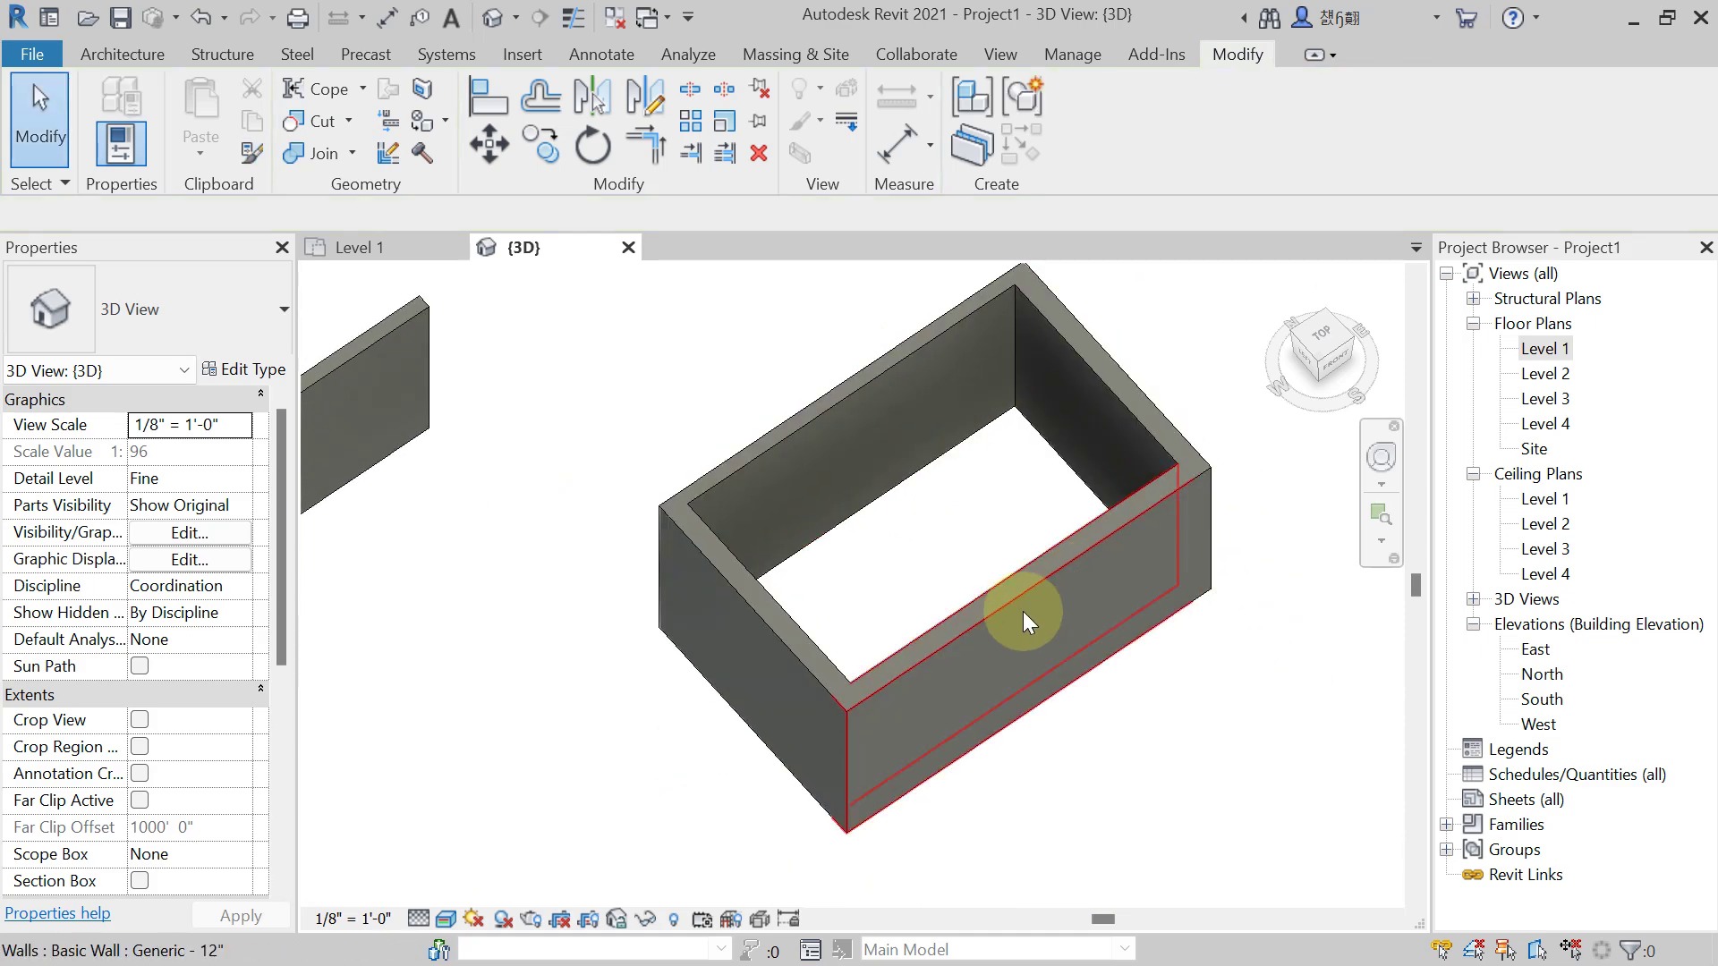
pyautogui.moveTo(1029, 607); pyautogui.dragTo(1038, 662, button='middle')
pyautogui.moveTo(643, 712); pyautogui.dragTo(660, 693, button='middle')
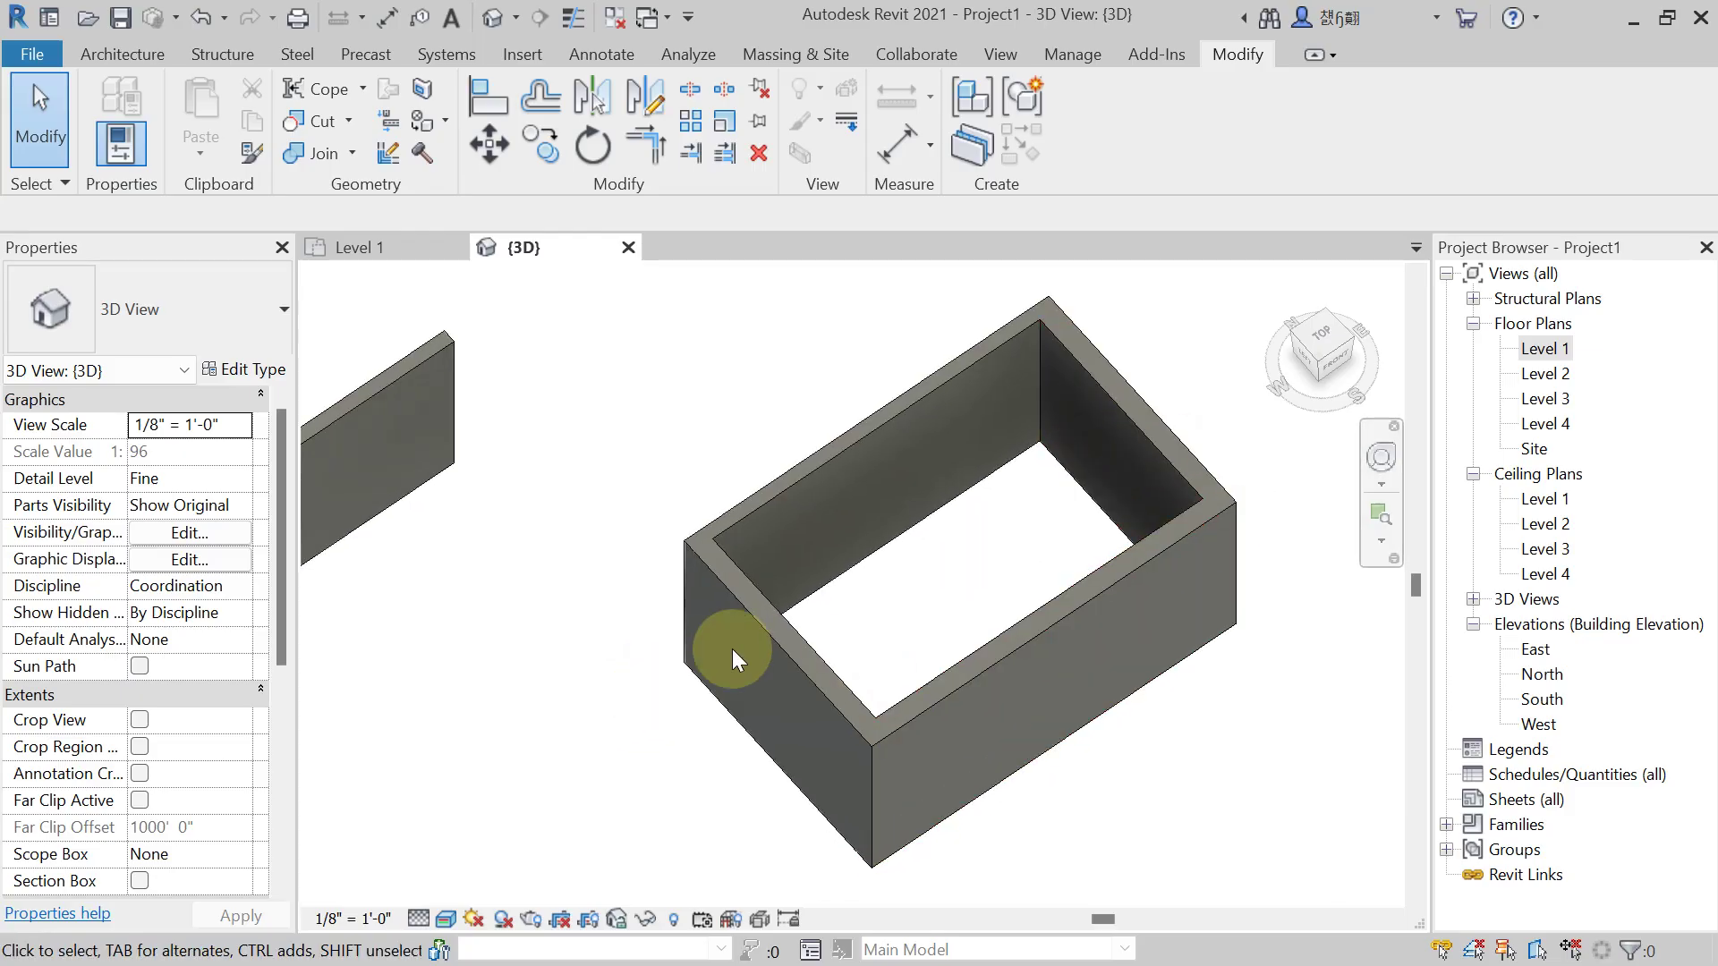
pyautogui.scroll(-1, 654, 613)
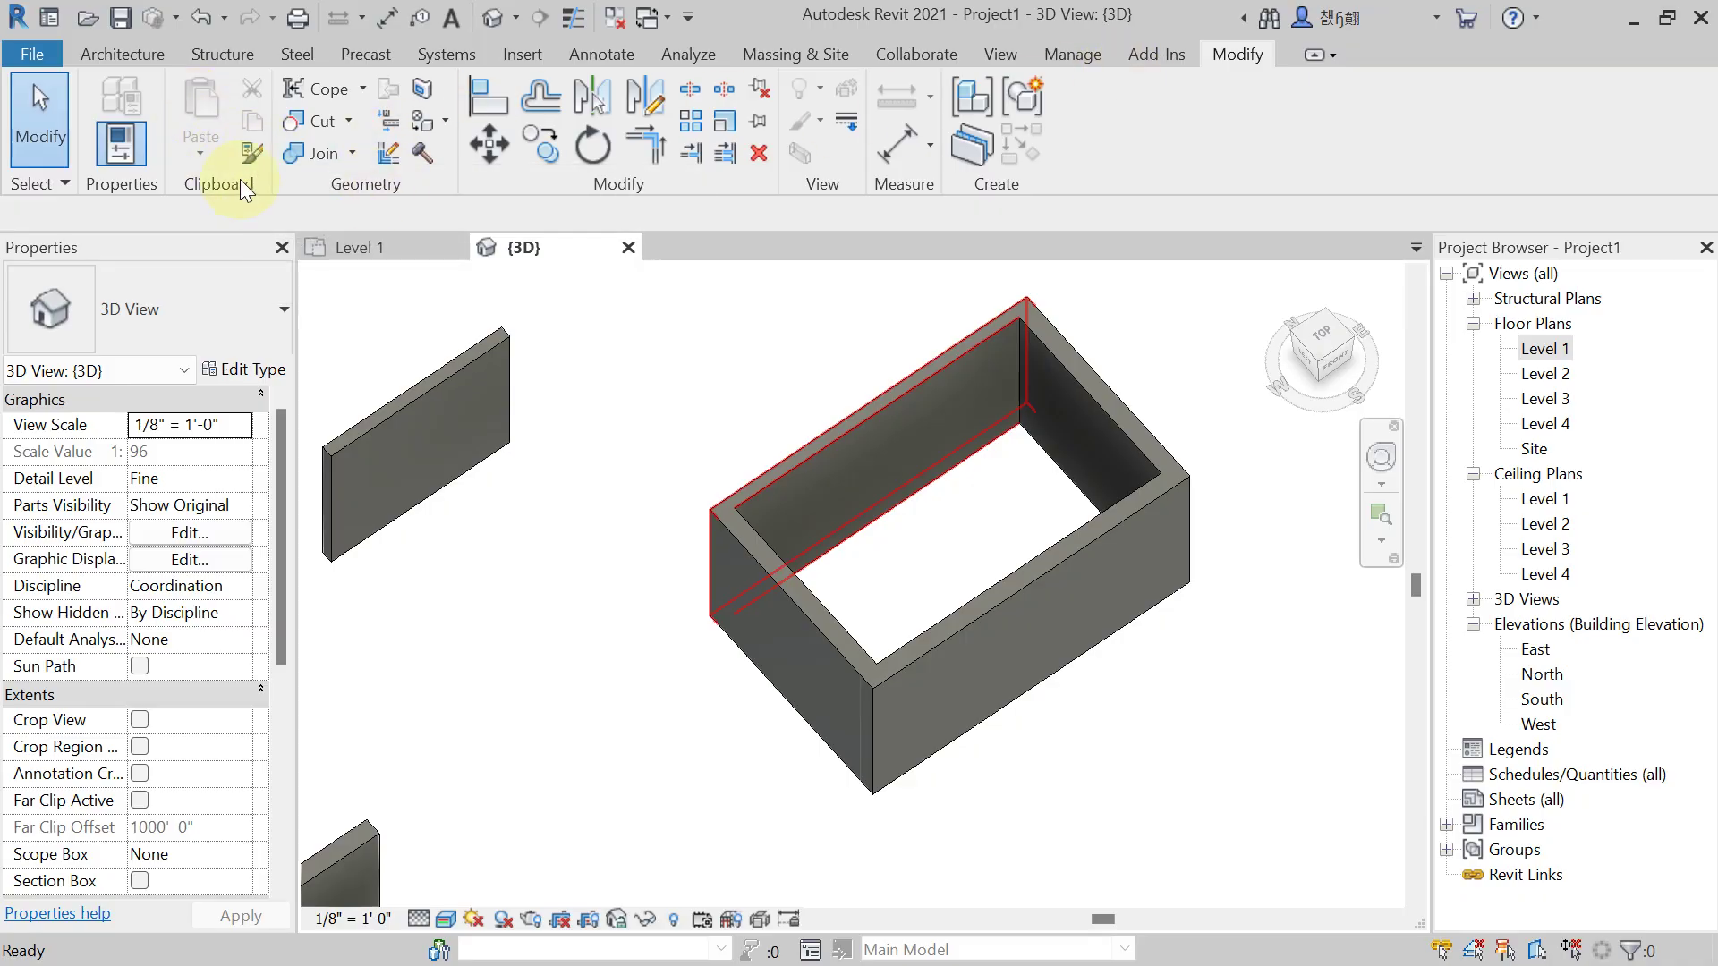
pyautogui.click(252, 152)
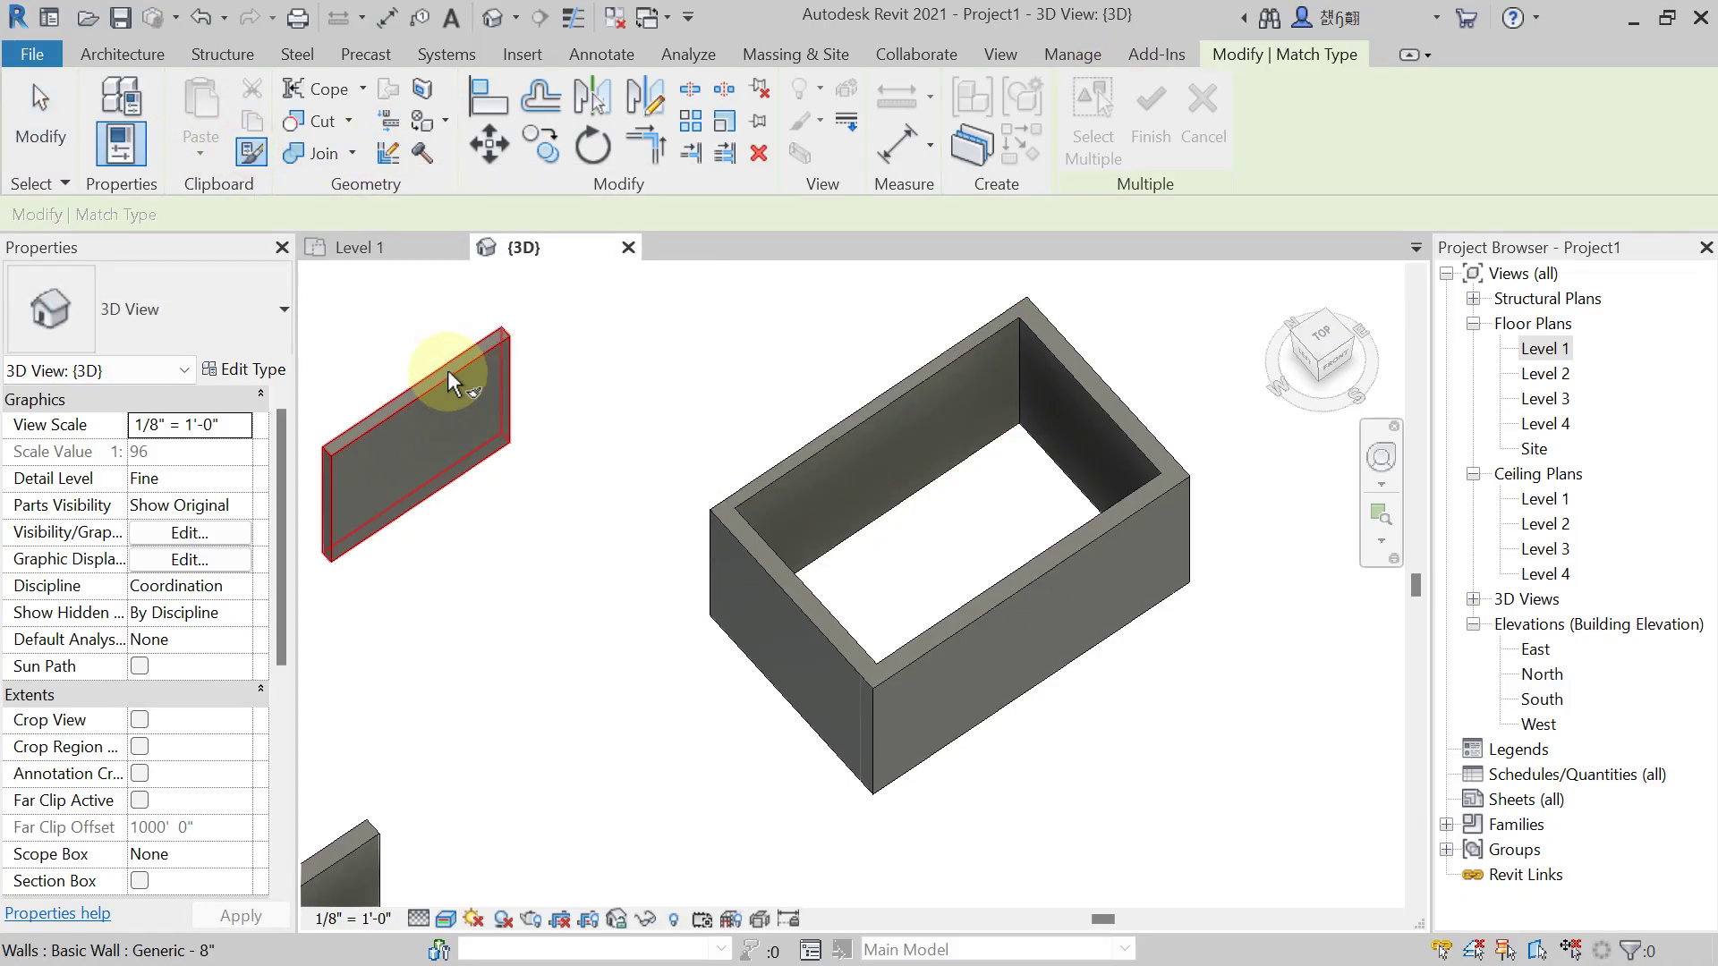
pyautogui.click(878, 410)
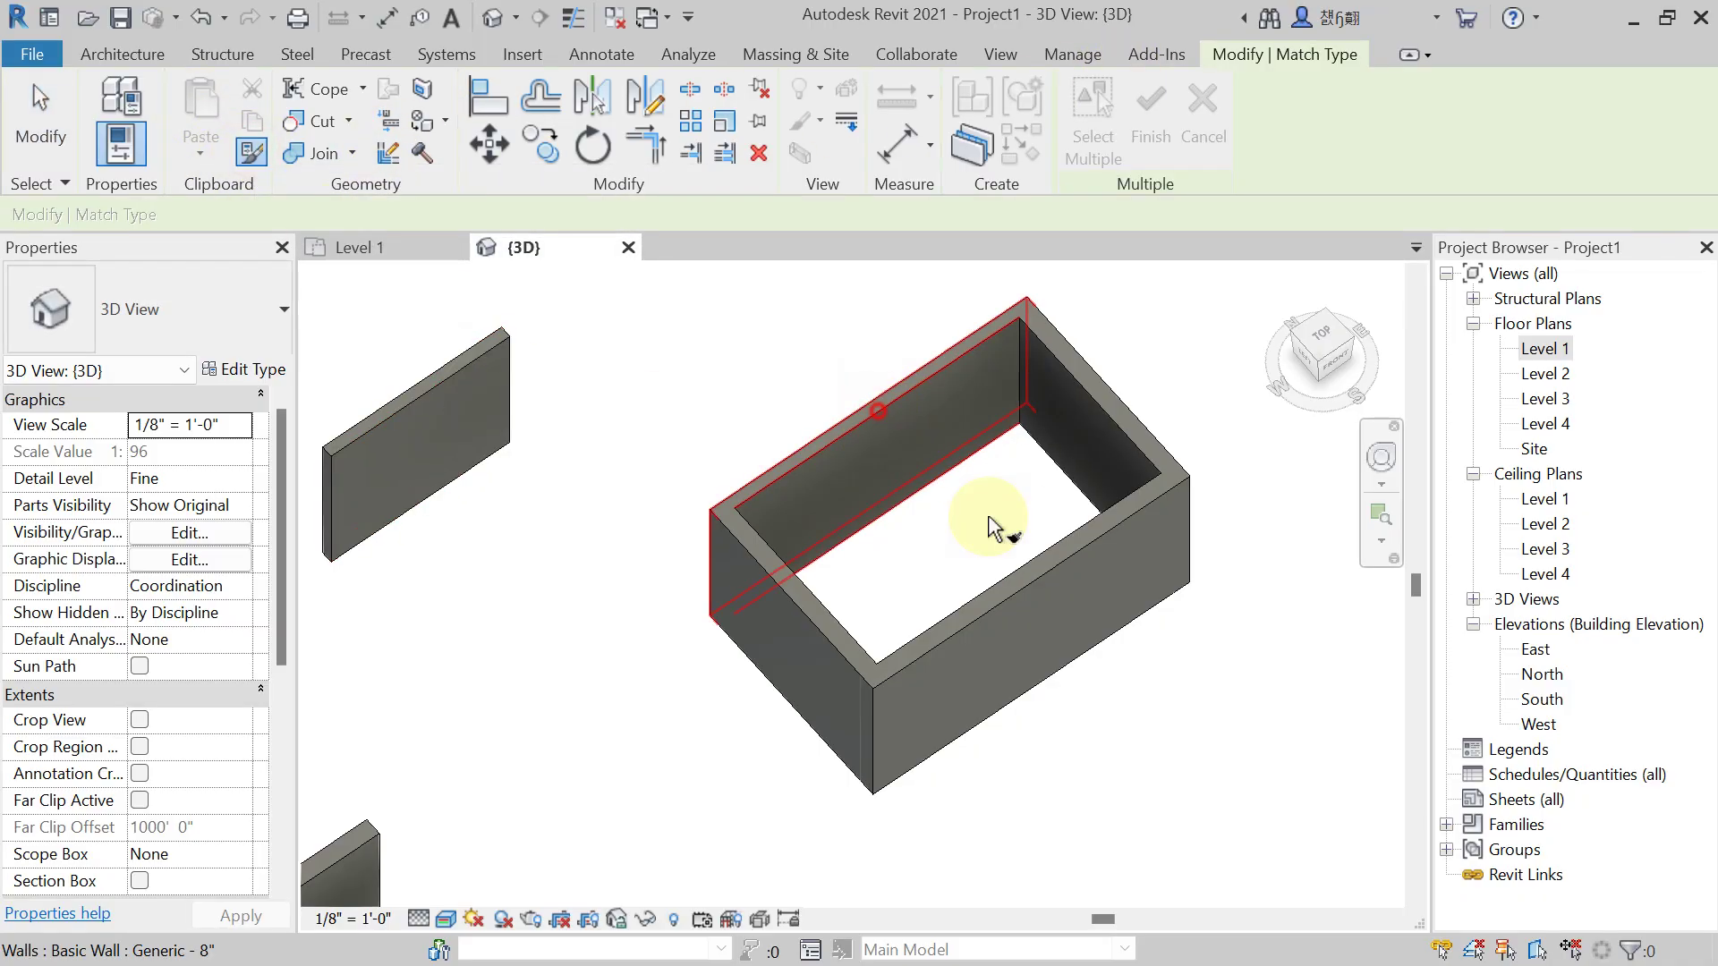
pyautogui.click(1226, 444)
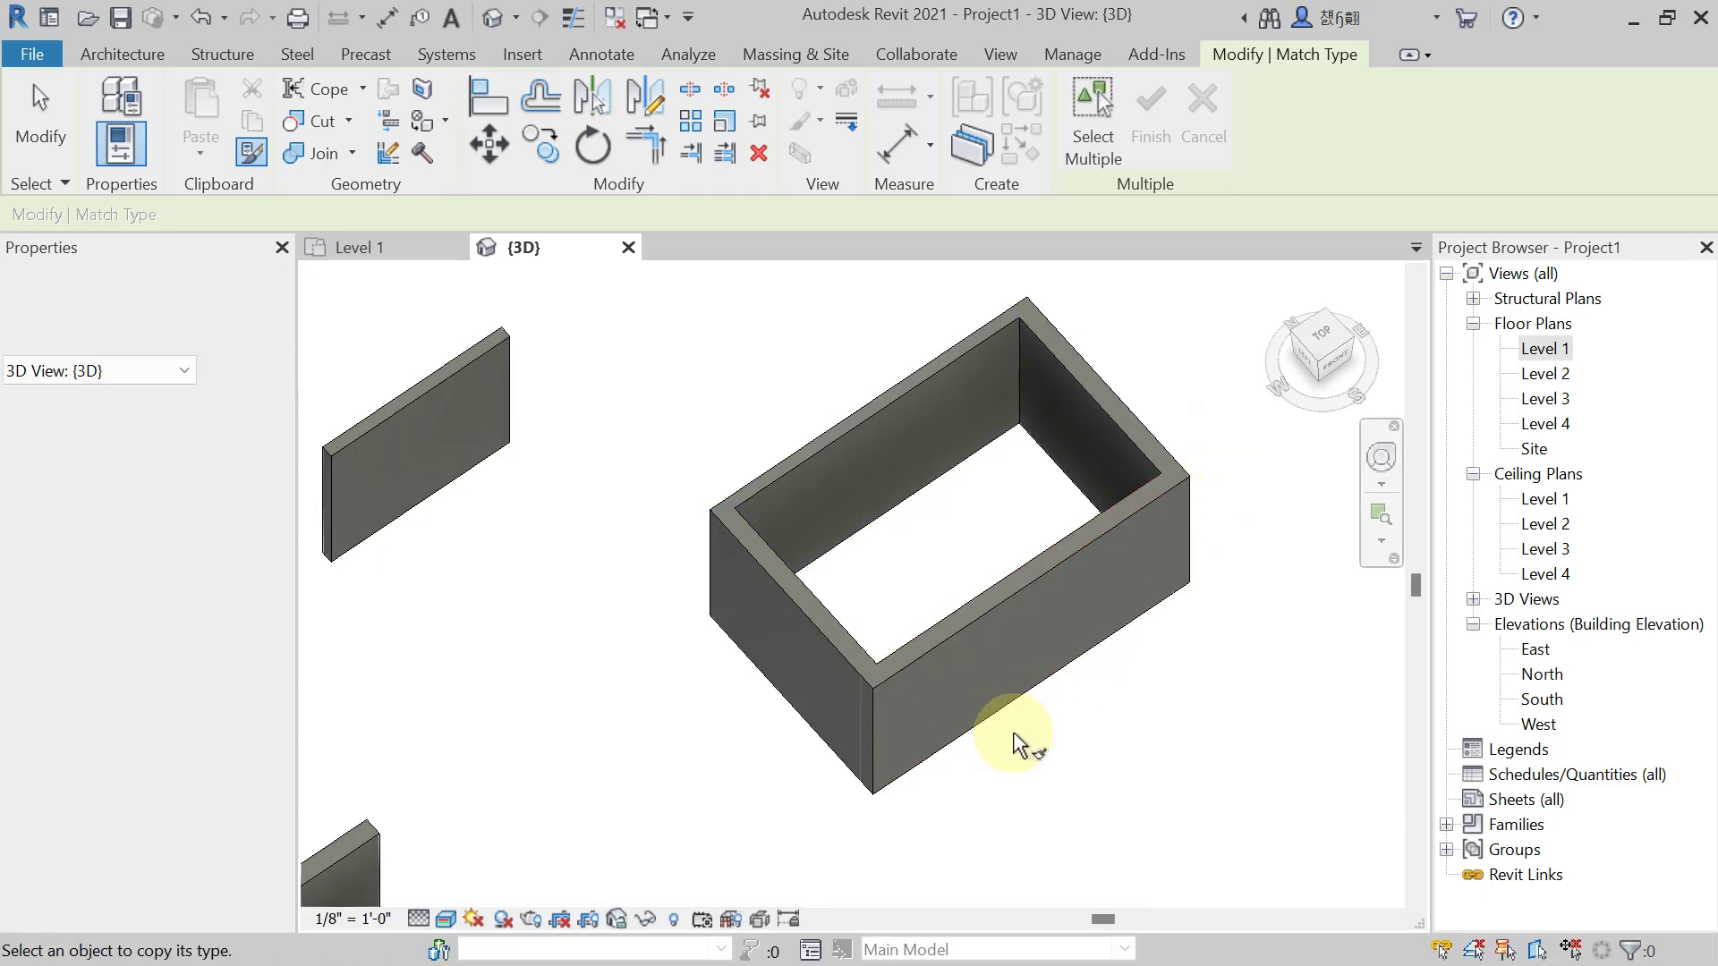
pyautogui.press('Escape')
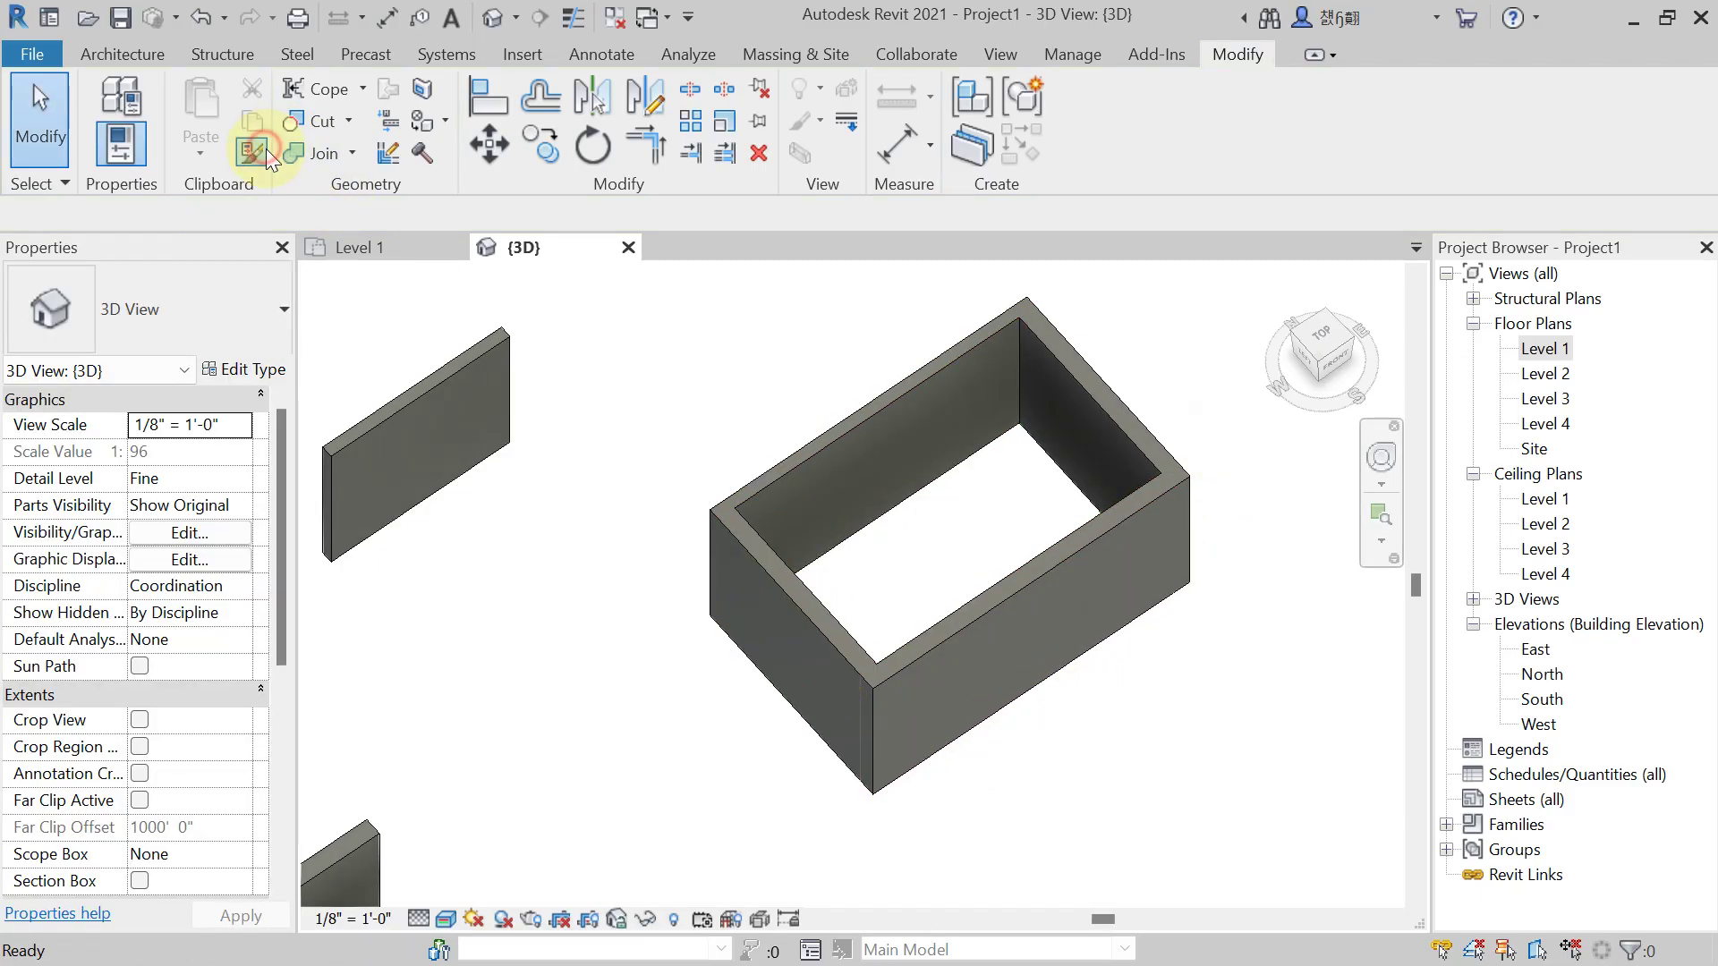
# - Match the remaining walls of the rectangular room to the back wall's Generic - 8" type
pyautogui.click(264, 149)
pyautogui.click(842, 431)
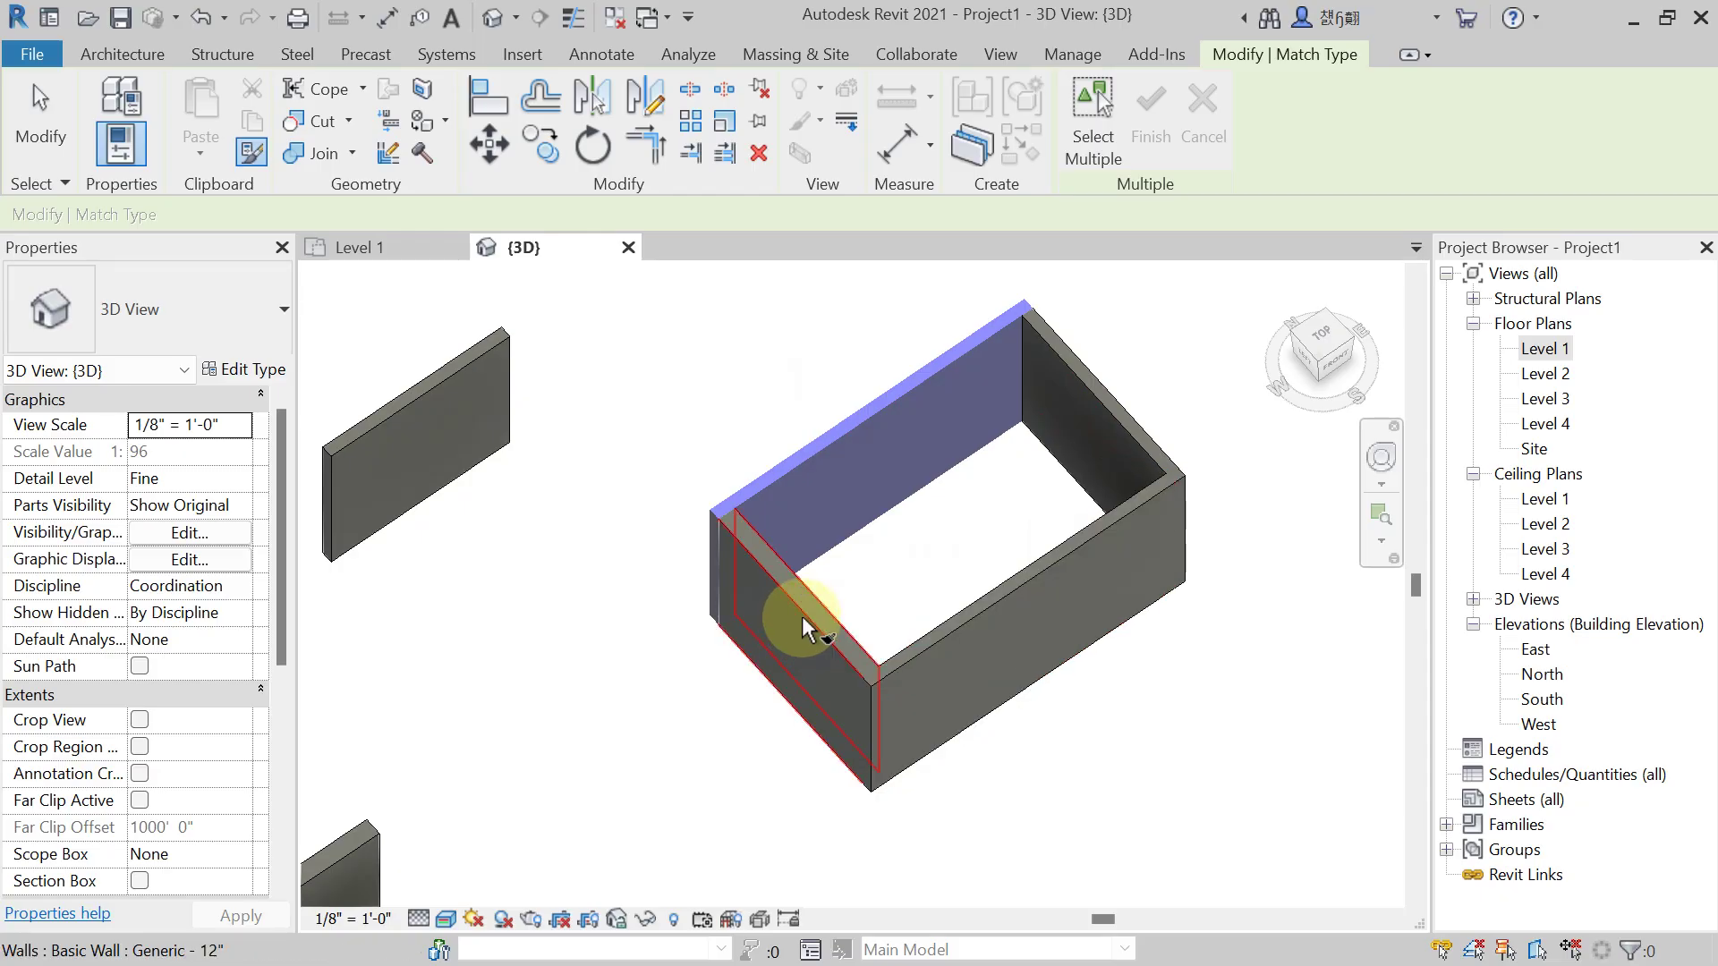
pyautogui.press('Escape')
pyautogui.press('Escape')
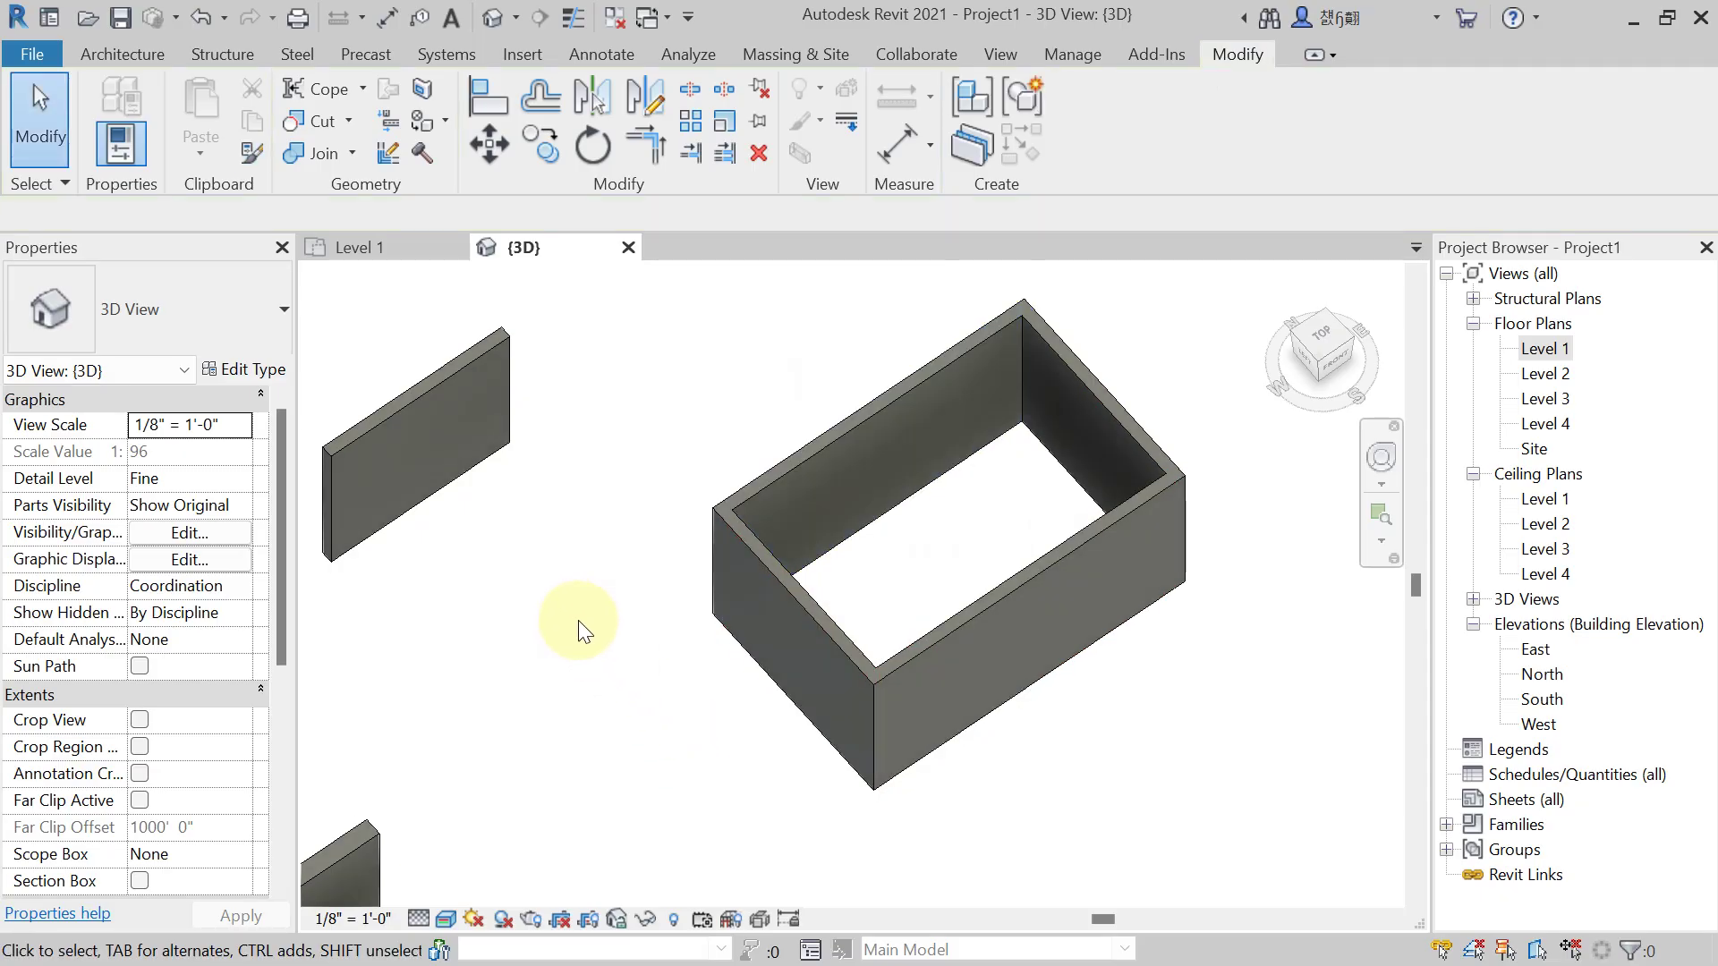
pyautogui.keyDown('shift'); pyautogui.moveTo(578, 620); pyautogui.dragTo(611, 616, button='middle'); pyautogui.keyUp('shift')
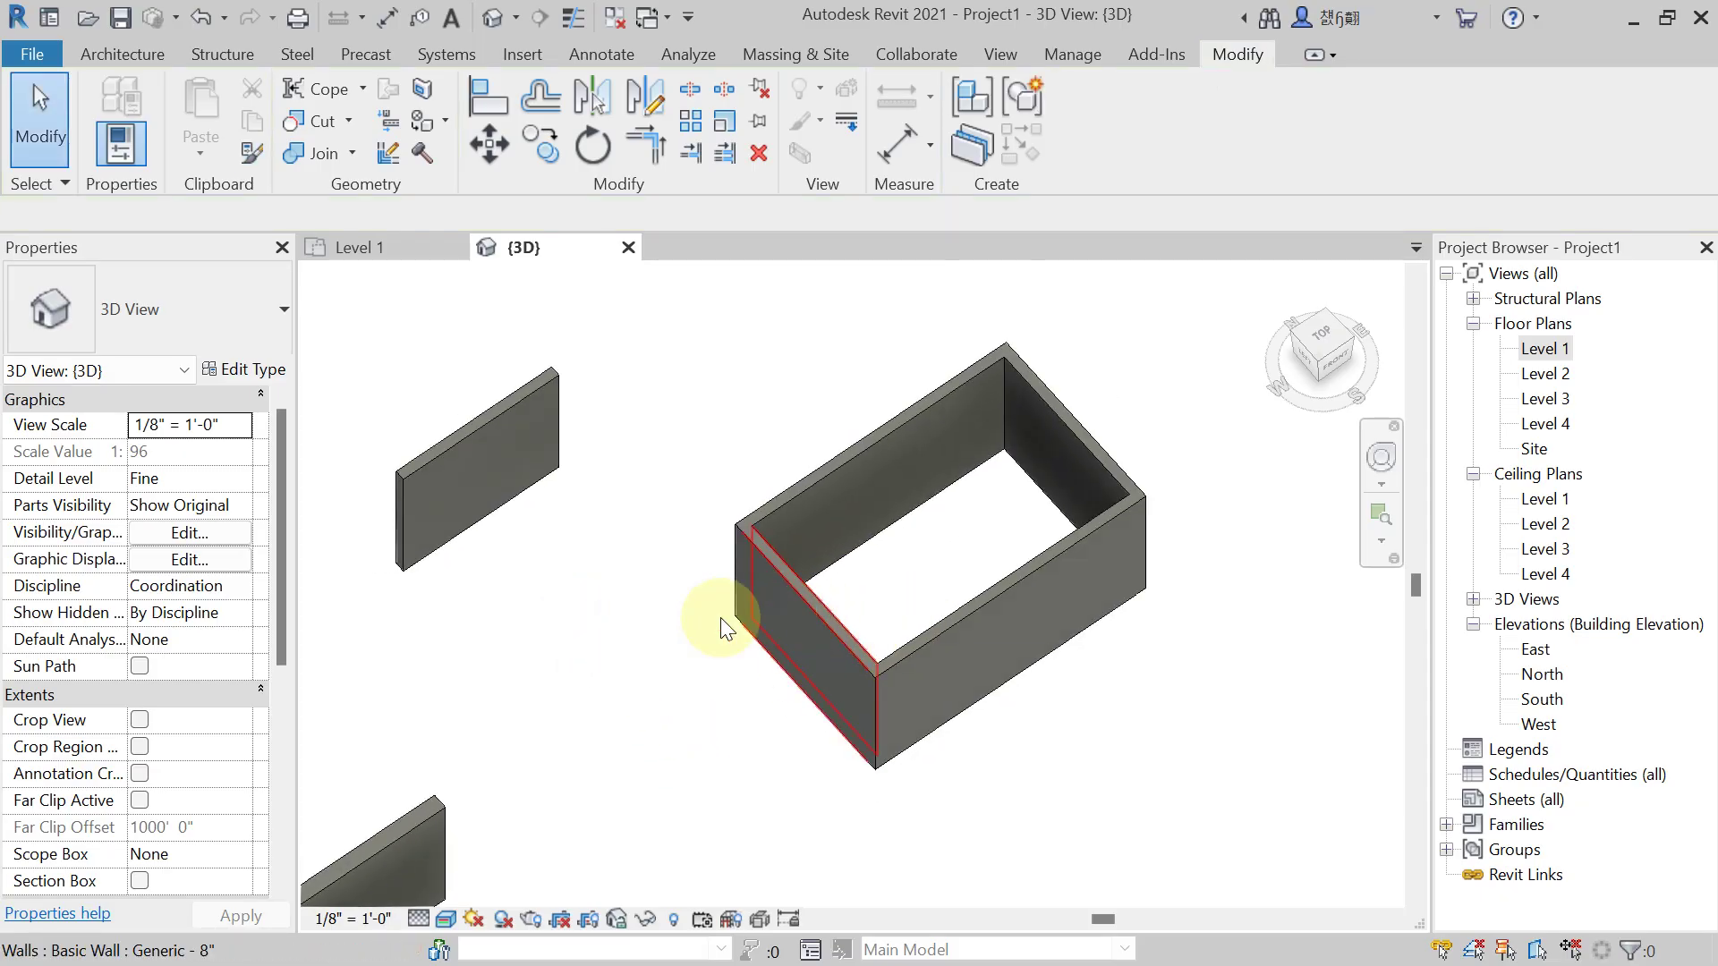
pyautogui.moveTo(750, 596); pyautogui.dragTo(786, 572, button='middle')
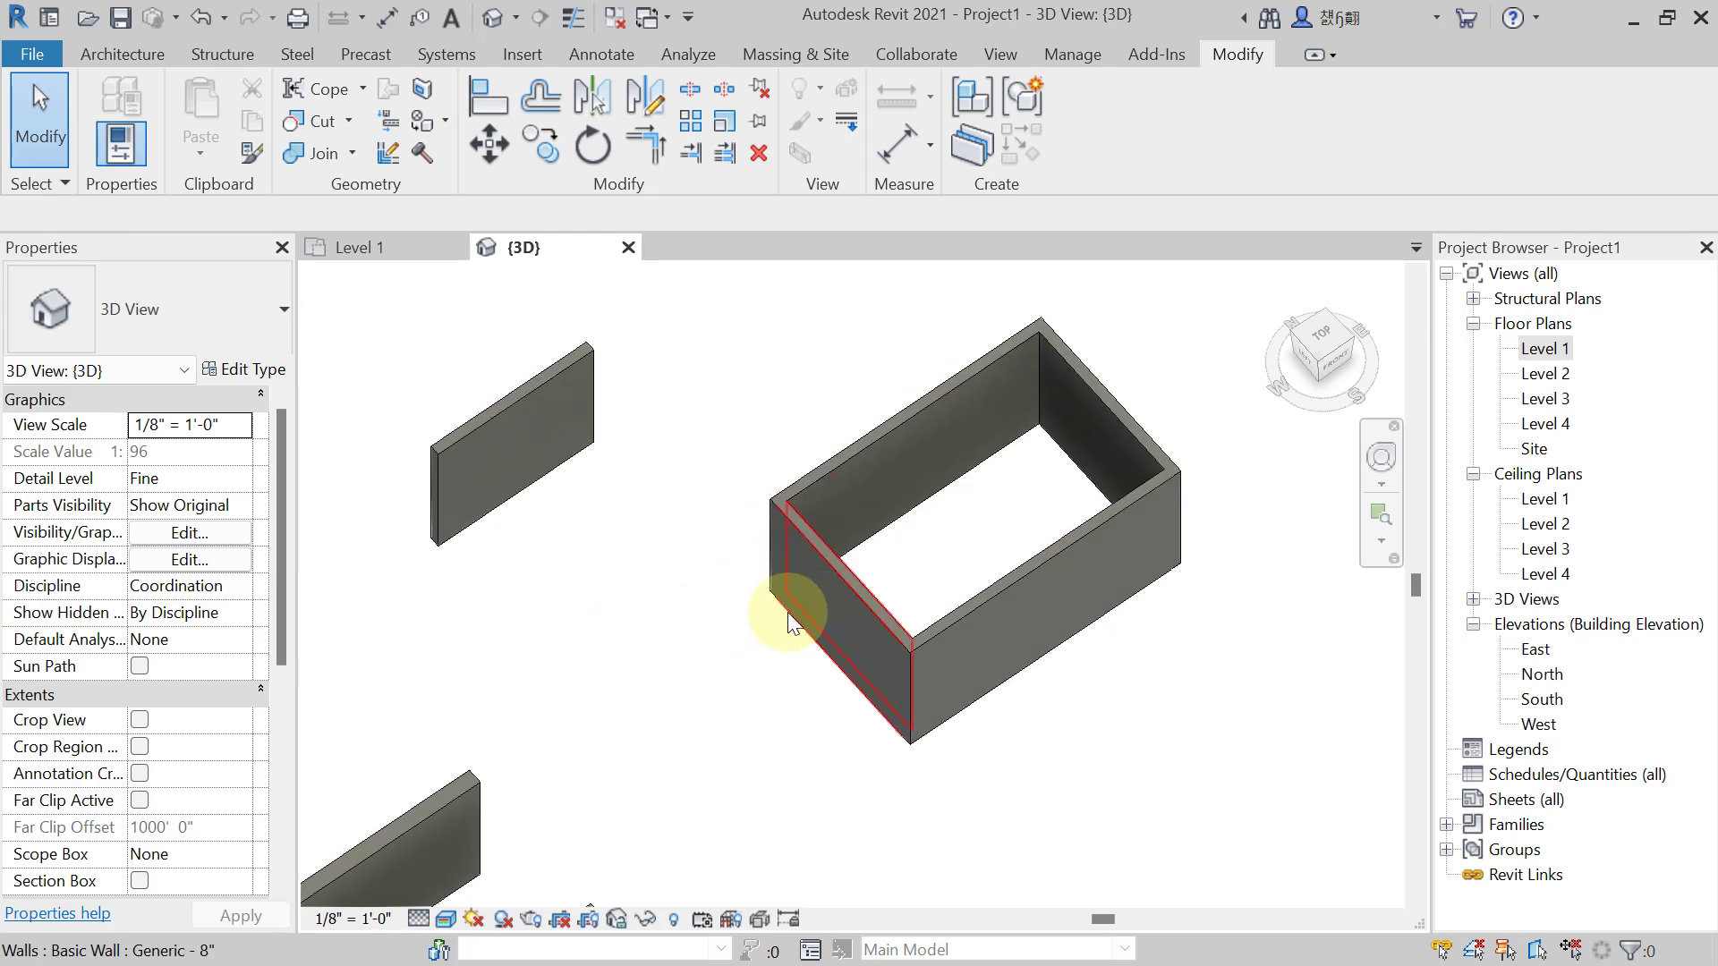